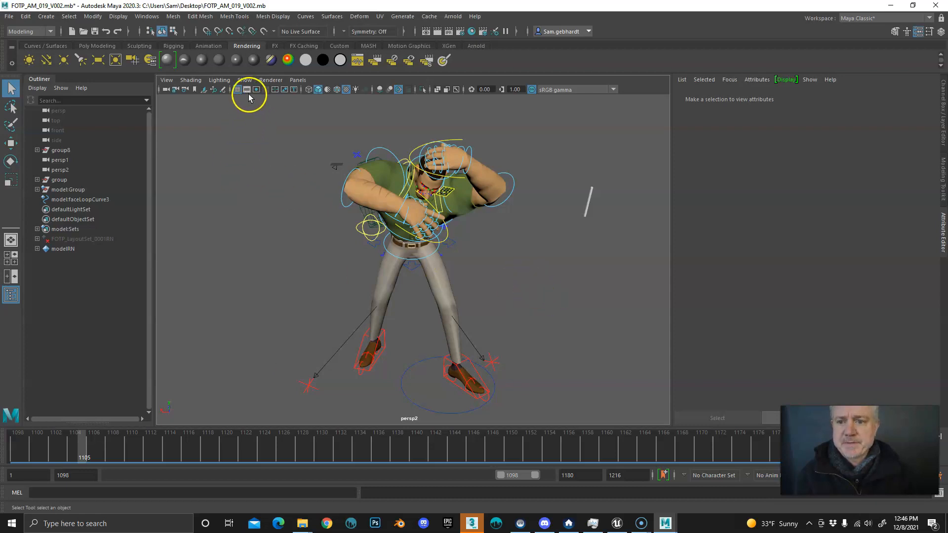
Hide all object types in the viewport except polygons, and test-select the character's meshes with a selection box around the figure.
click(244, 80)
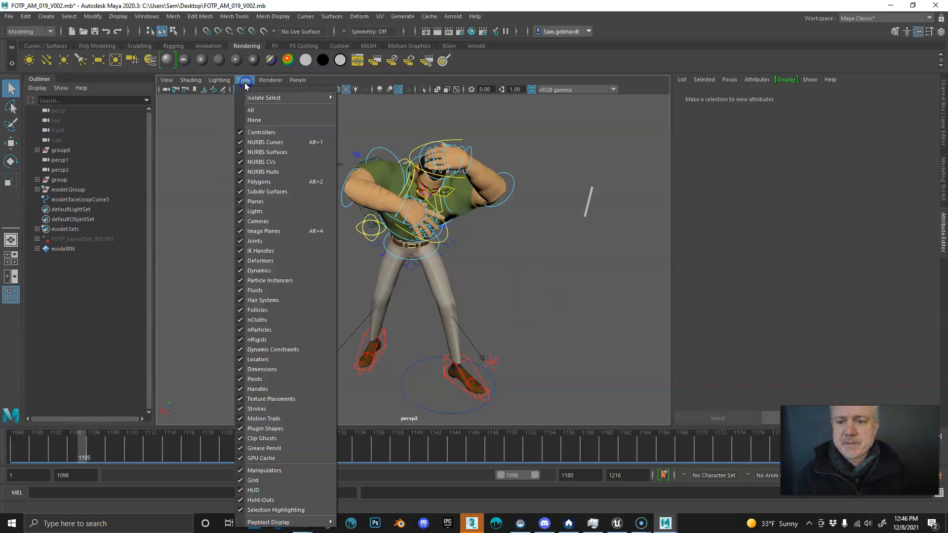
click(255, 121)
click(244, 81)
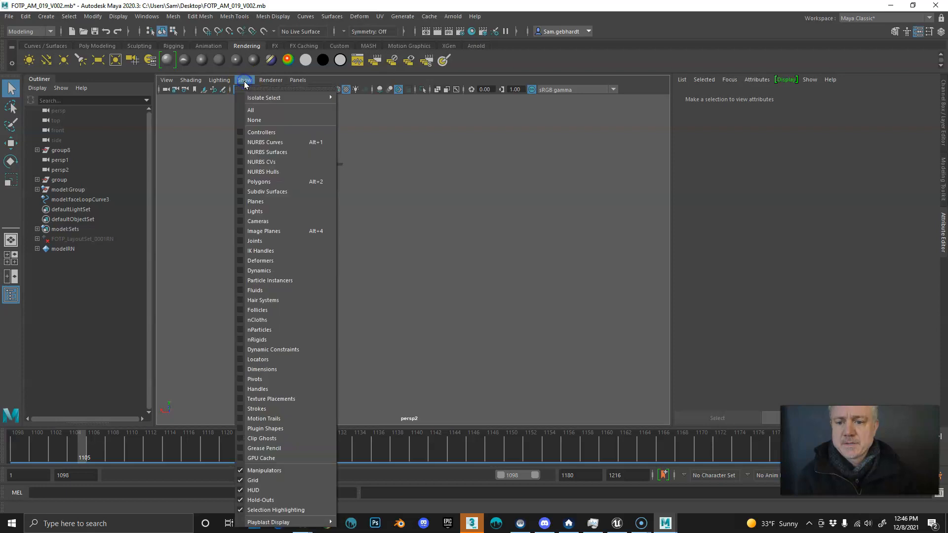
click(257, 181)
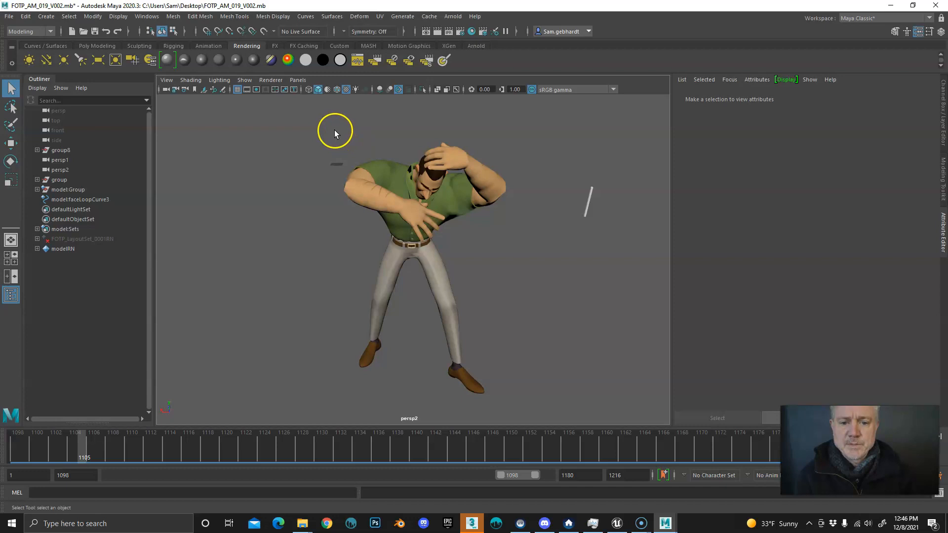
drag(334, 129, 517, 411)
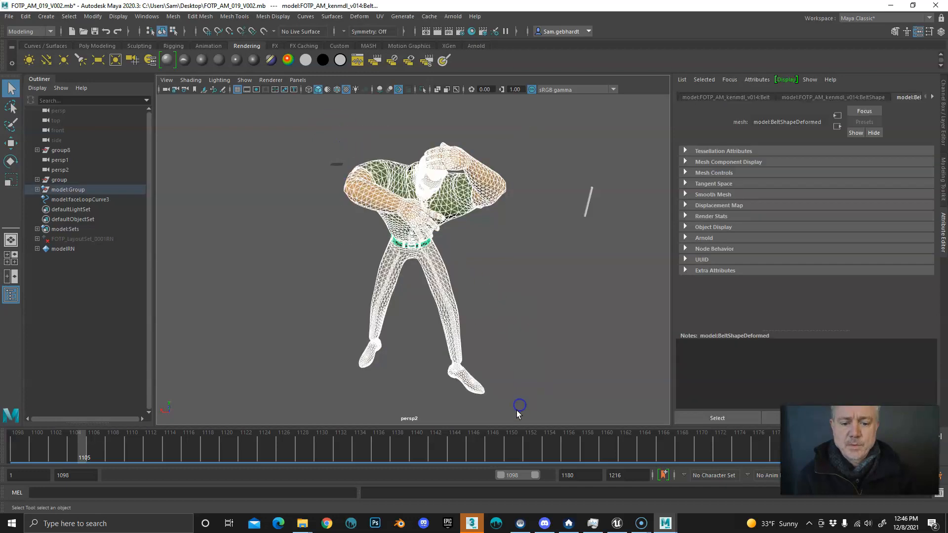
click(304, 338)
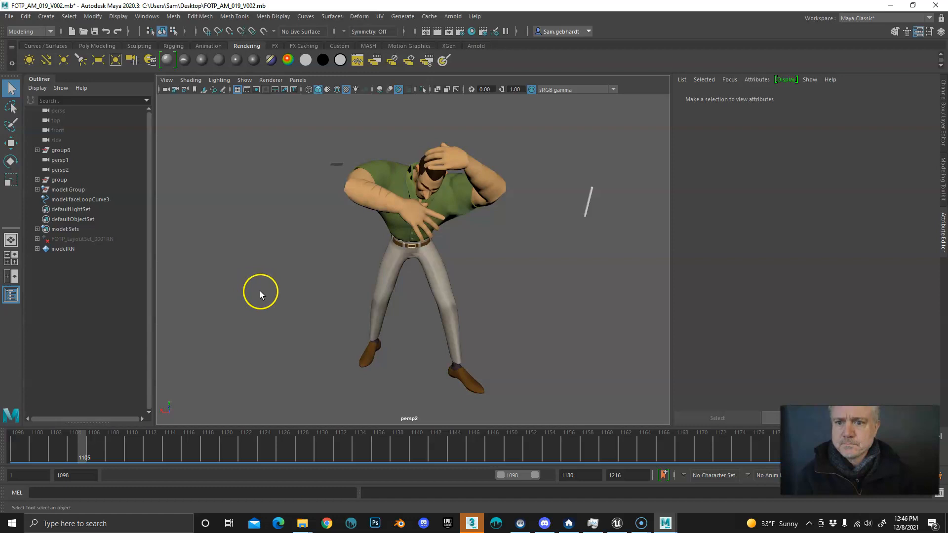
Duplicate the polygon cube and place the copy beside the original along the X axis.
alt+drag(316, 319, 319, 316)
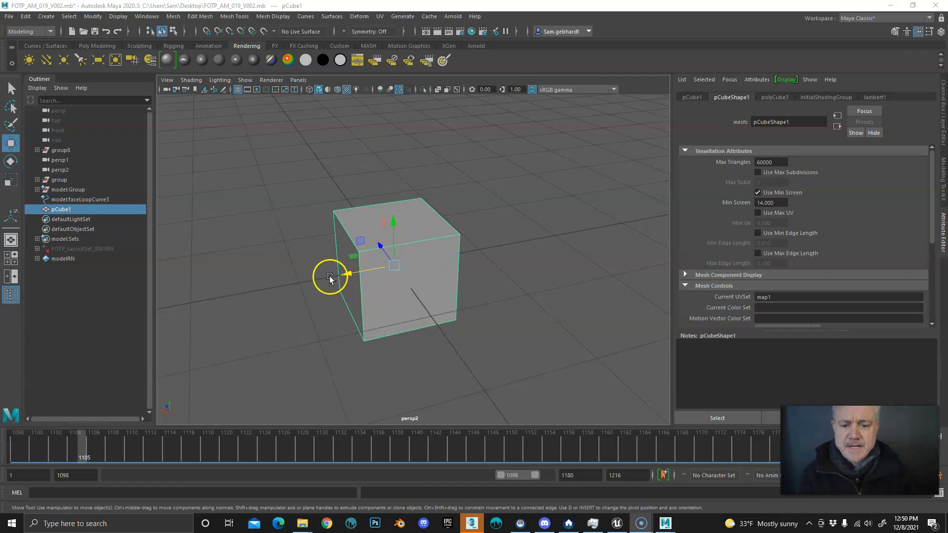
mouse_move(349, 275)
alt+mouse_down()
mouse_move(376, 272)
mouse_move(333, 272)
mouse_move(469, 272)
mouse_move(502, 292)
mouse_move(468, 328)
mouse_move(364, 324)
mouse_move(375, 279)
alt+mouse_up()
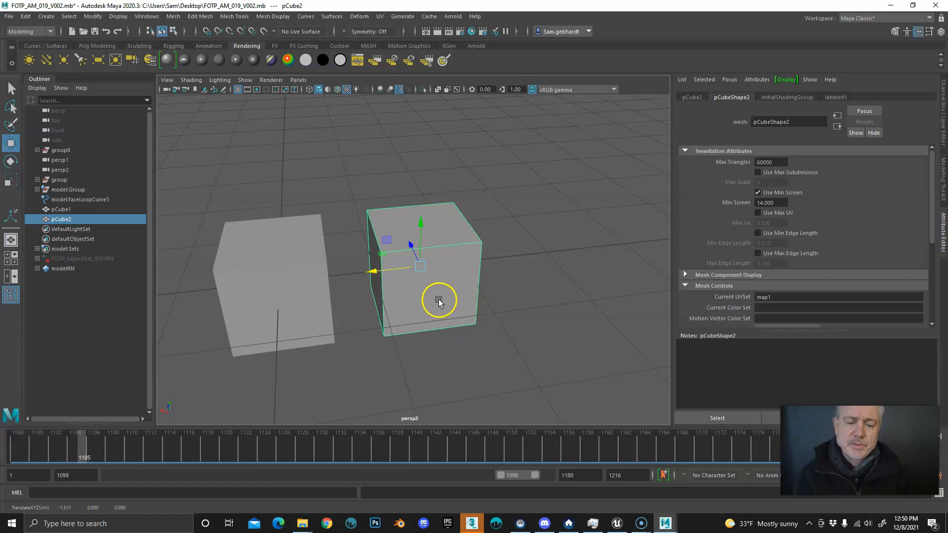
Preview the duplicated cube with smooth mesh display, undo its slight vertical move, and restore its unsmoothed display.
key(3)
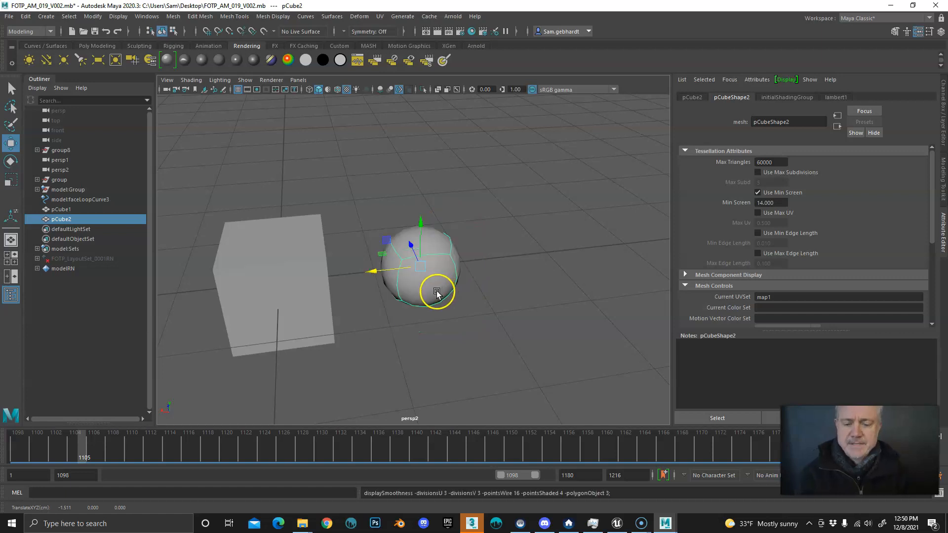
mouse_move(425, 221)
mouse_down()
mouse_move(422, 198)
mouse_move(425, 223)
mouse_up()
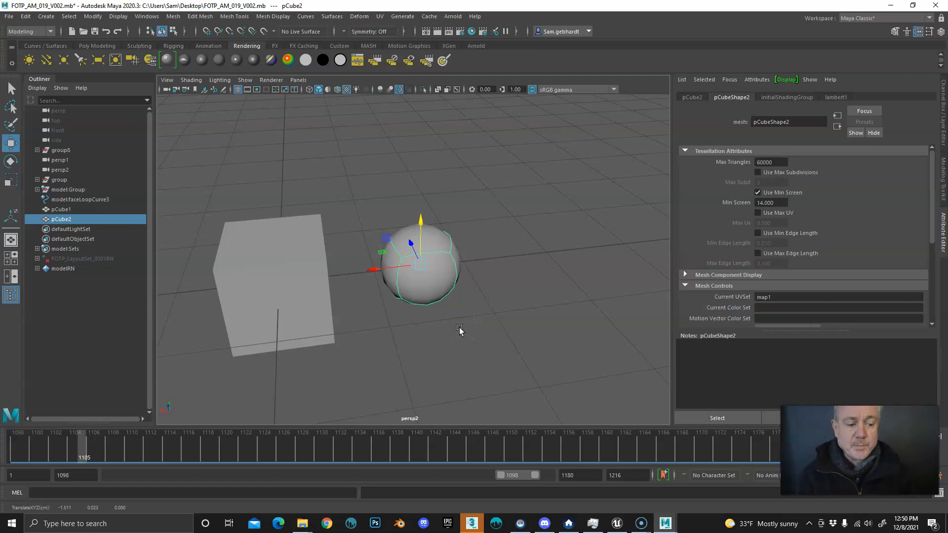
key(ctrl+z)
key(1)
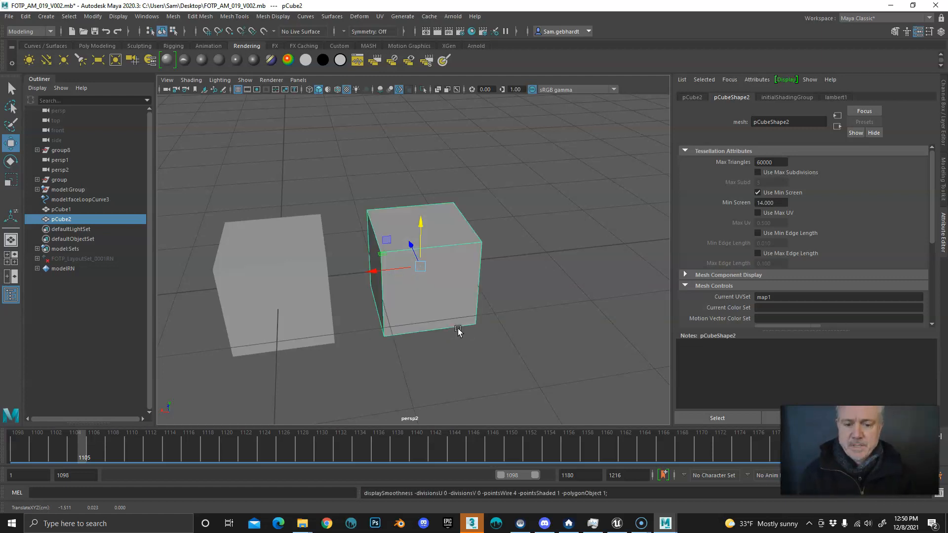
Smooth the duplicated cube's mesh with exponential divisions at 1 division level.
click(201, 17)
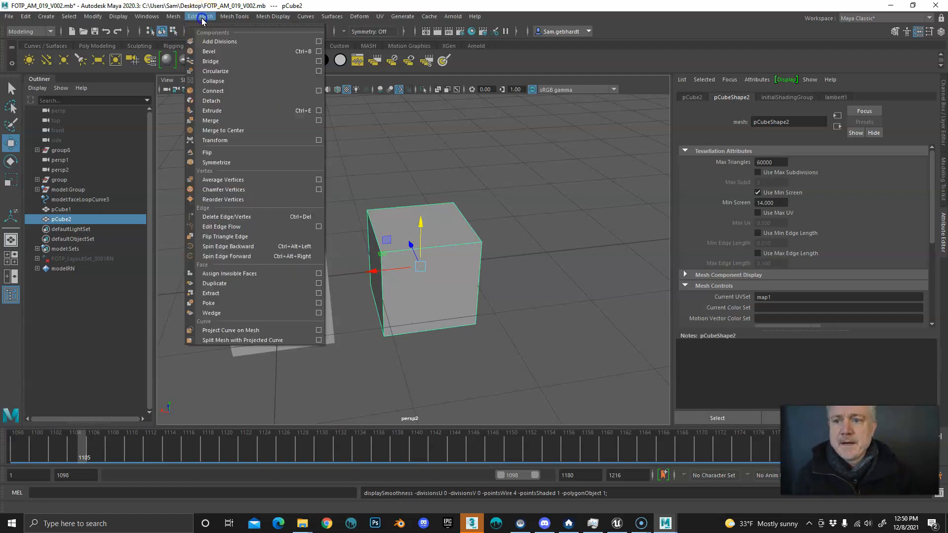
click(173, 16)
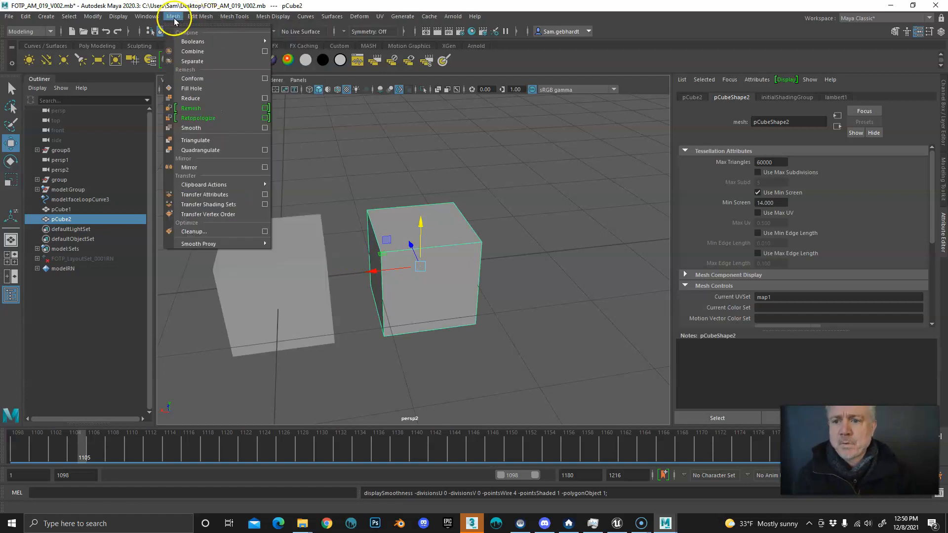
click(265, 129)
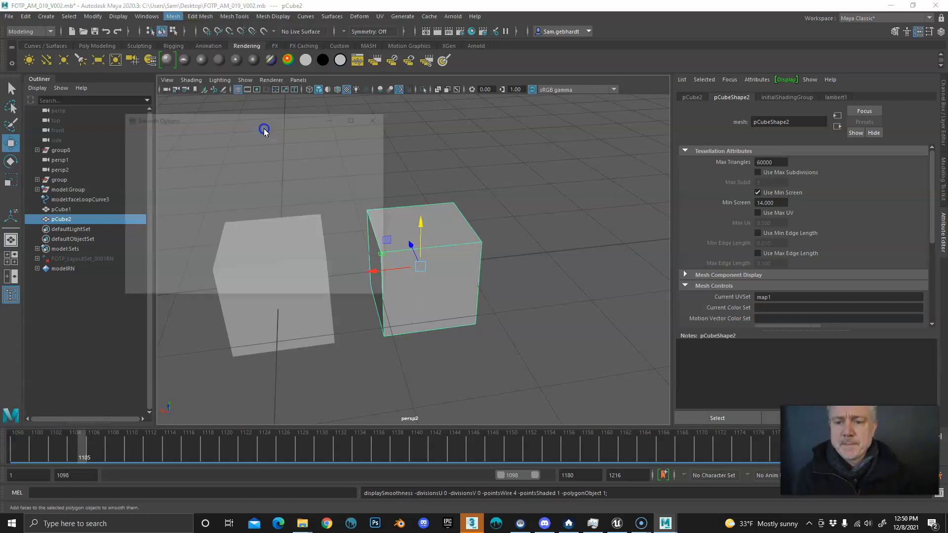
drag(291, 119, 265, 96)
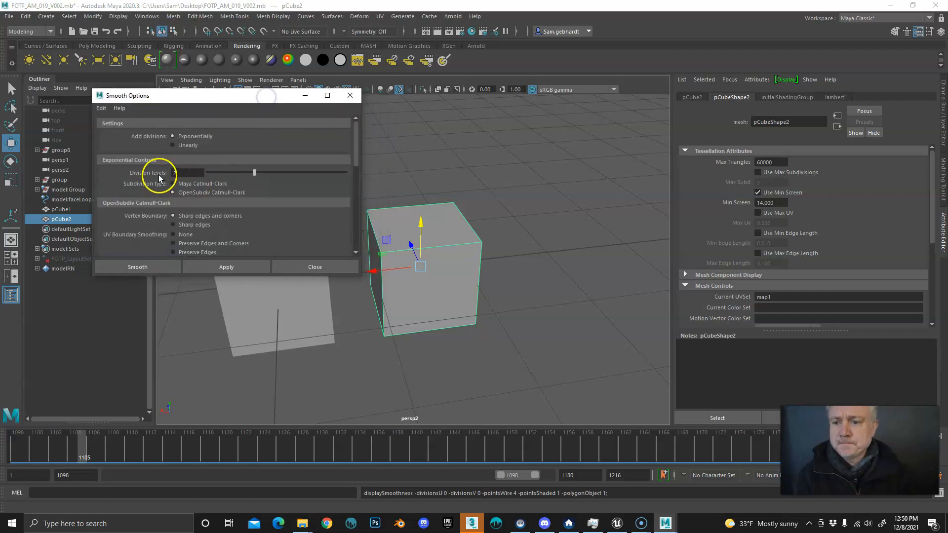
drag(257, 174, 200, 178)
drag(291, 178, 195, 176)
drag(371, 177, 258, 181)
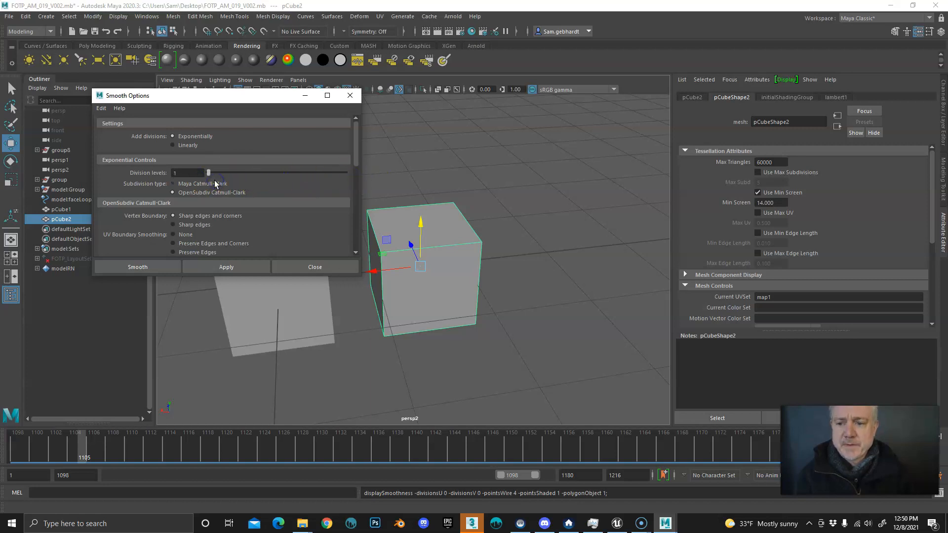
drag(249, 95, 233, 88)
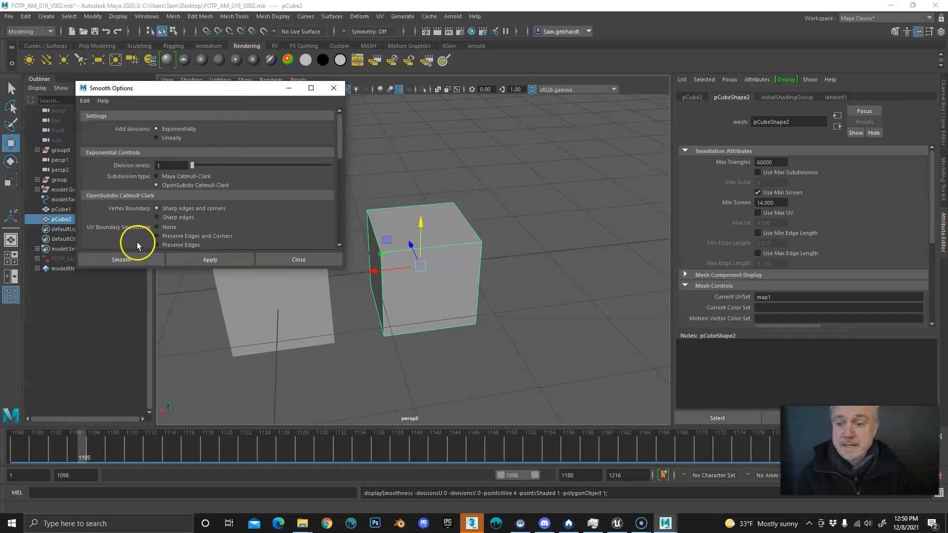
click(124, 259)
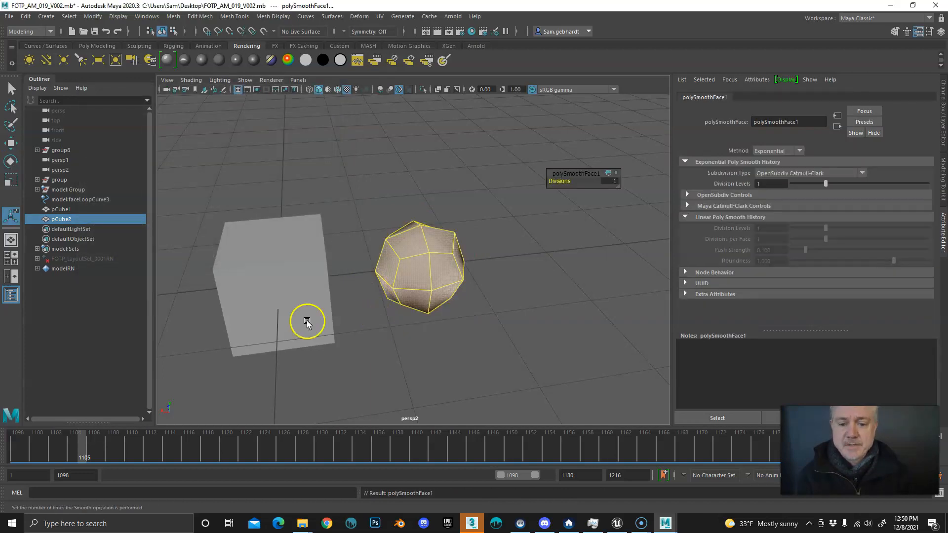
click(451, 331)
Duplicate the original cube again and place the copy on the far side of the smoothed shape.
click(285, 282)
key(w)
shift+drag(236, 286, 512, 274)
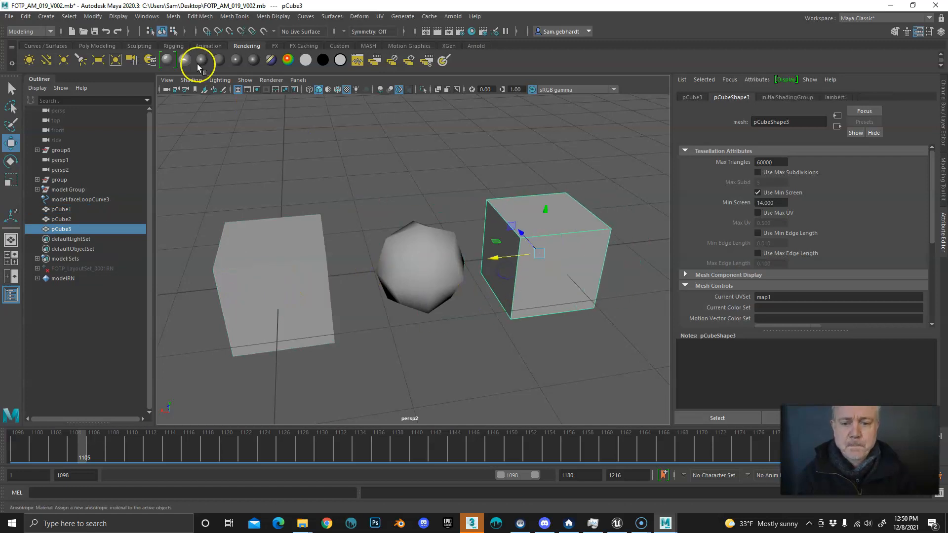
Smooth the third cube with 2 division levels and select it to inspect its denser wireframe.
click(172, 16)
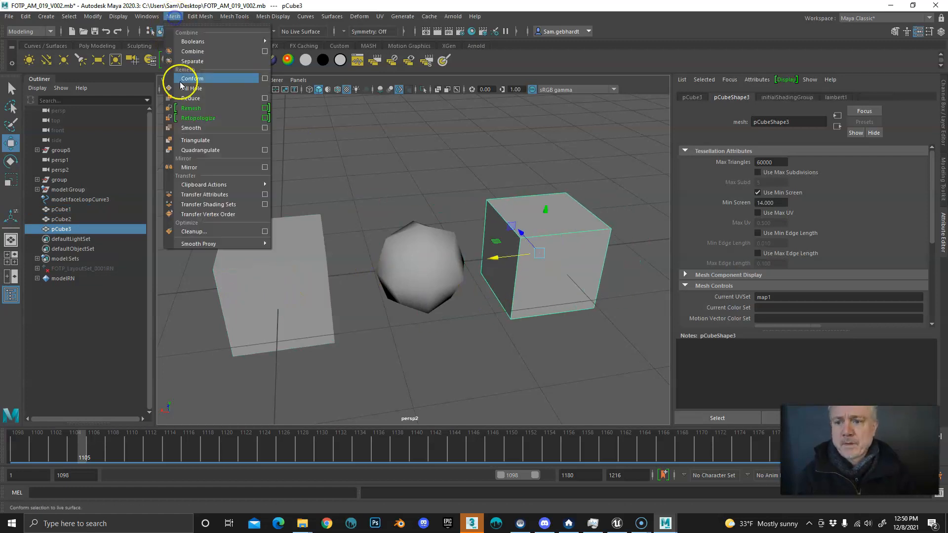
click(264, 128)
drag(192, 163, 205, 166)
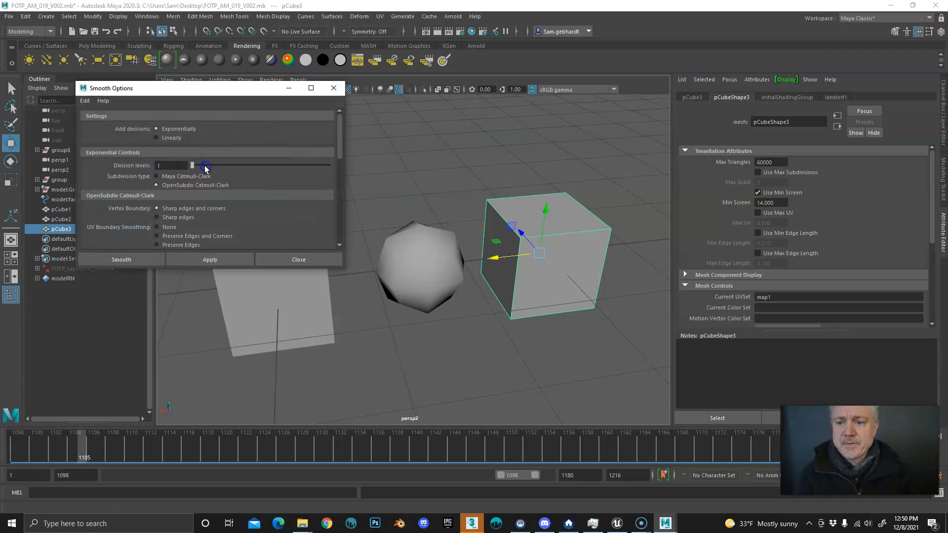
click(140, 257)
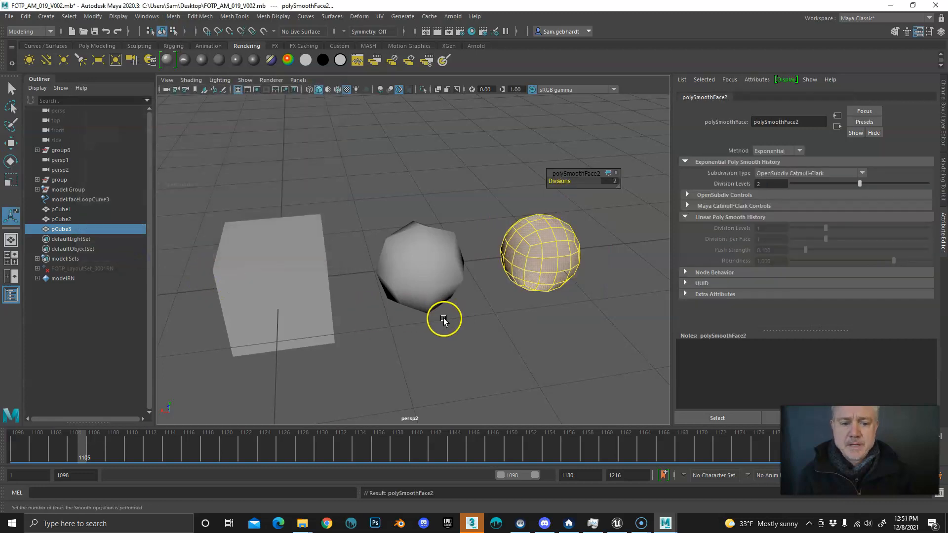
click(516, 314)
click(558, 261)
alt+drag(562, 305, 430, 306)
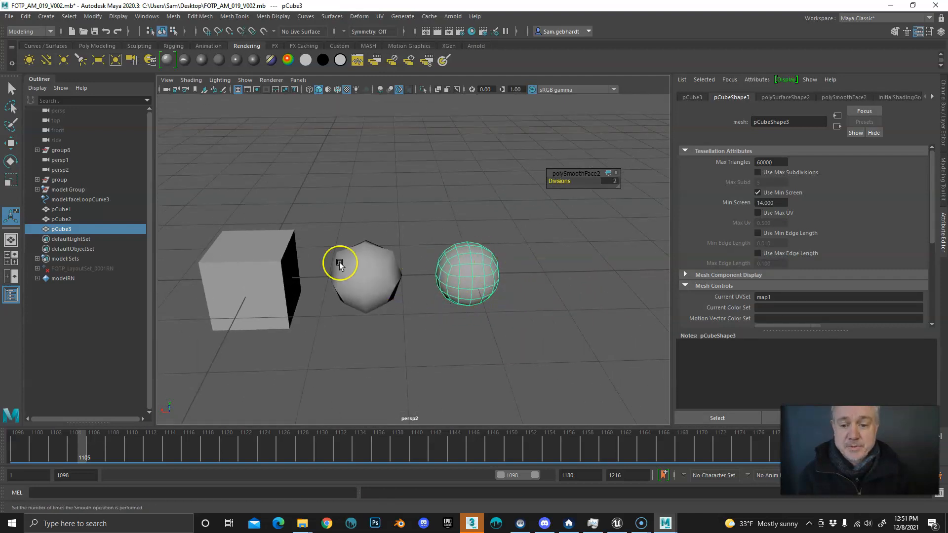
Duplicate the original cube to the far end of the row and select all four shapes.
click(280, 268)
key(w)
mouse_move(212, 280)
shift+mouse_down()
mouse_move(526, 284)
mouse_move(513, 286)
shift+mouse_up()
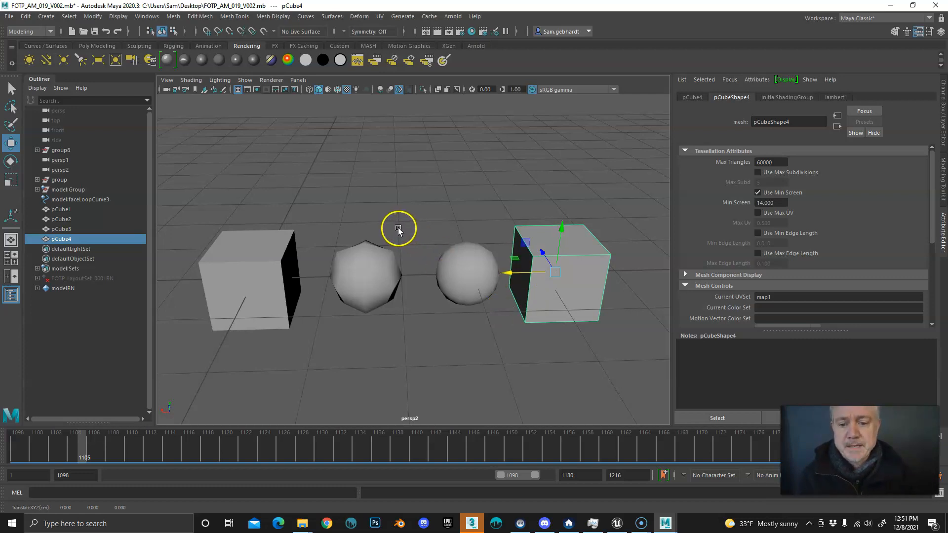
drag(198, 208, 636, 346)
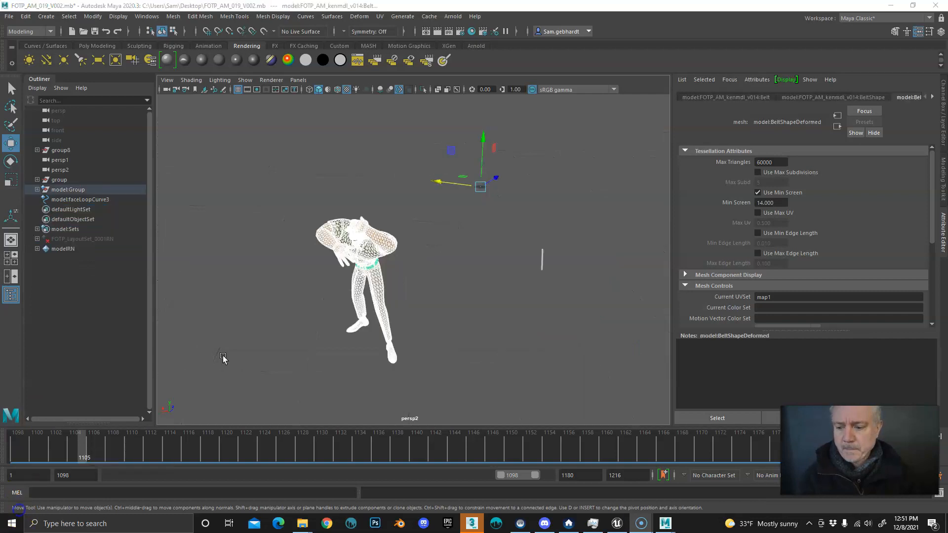
Triangulate all the selected character meshes and clear the selection.
alt+drag(330, 354, 358, 355)
alt+right_drag(358, 357, 386, 366)
alt+drag(386, 366, 352, 347)
alt+middle_drag(361, 364, 331, 323)
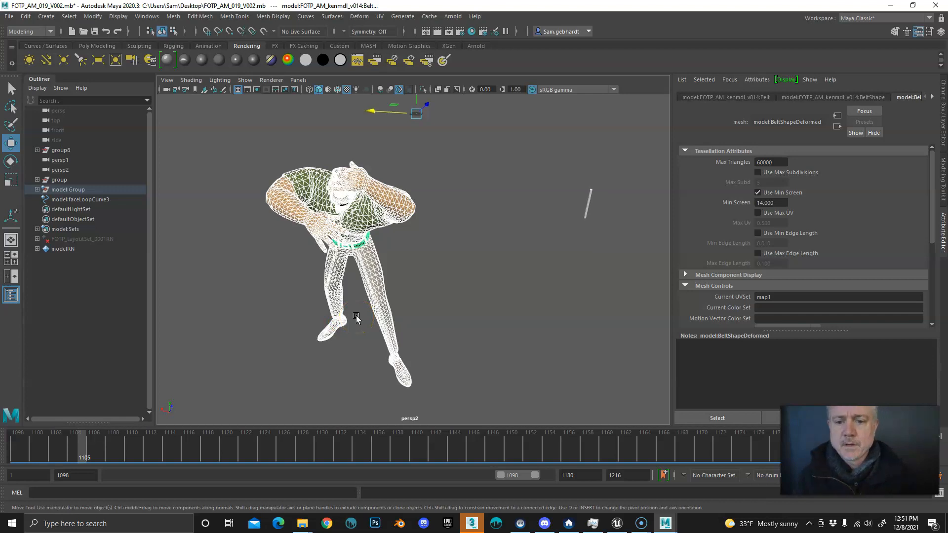
click(359, 256)
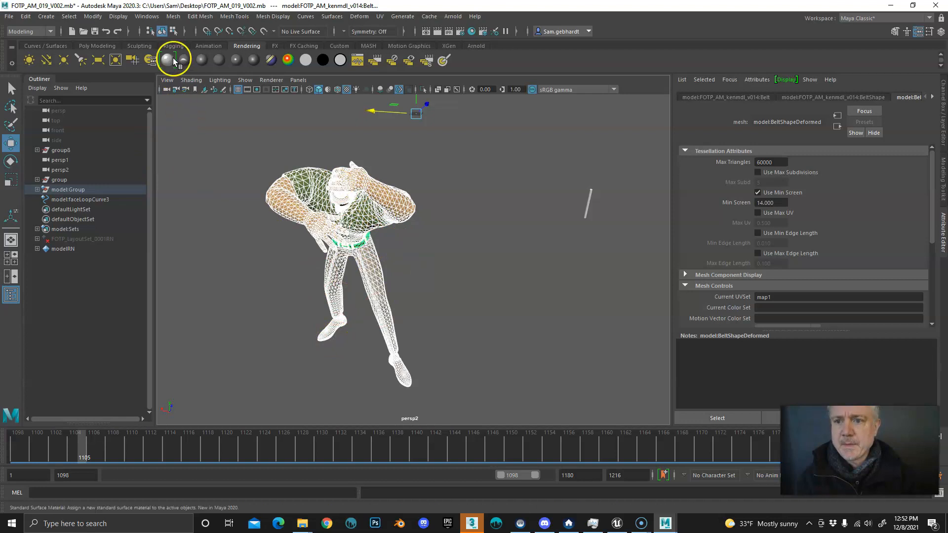
click(176, 19)
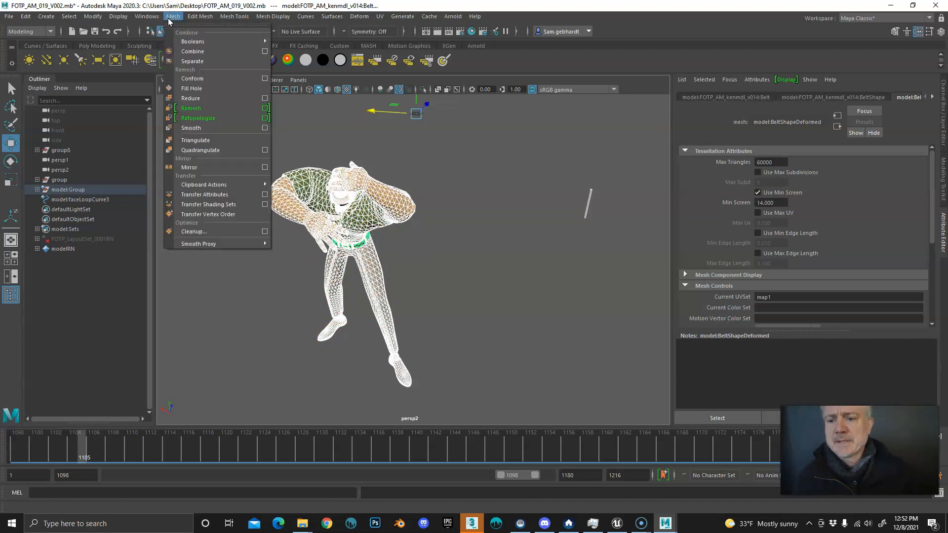
click(196, 140)
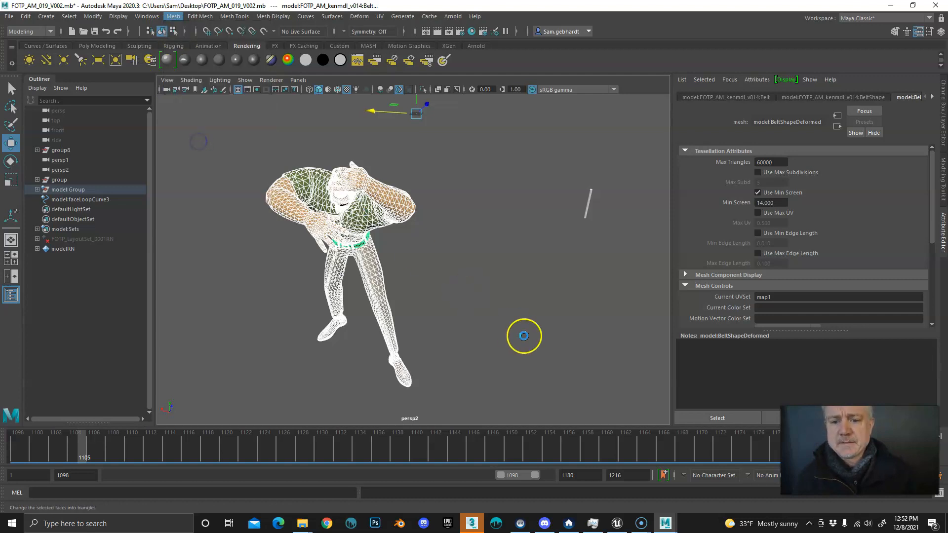
click(432, 291)
Select the character's pants and examine their triangulated wireframe.
click(381, 274)
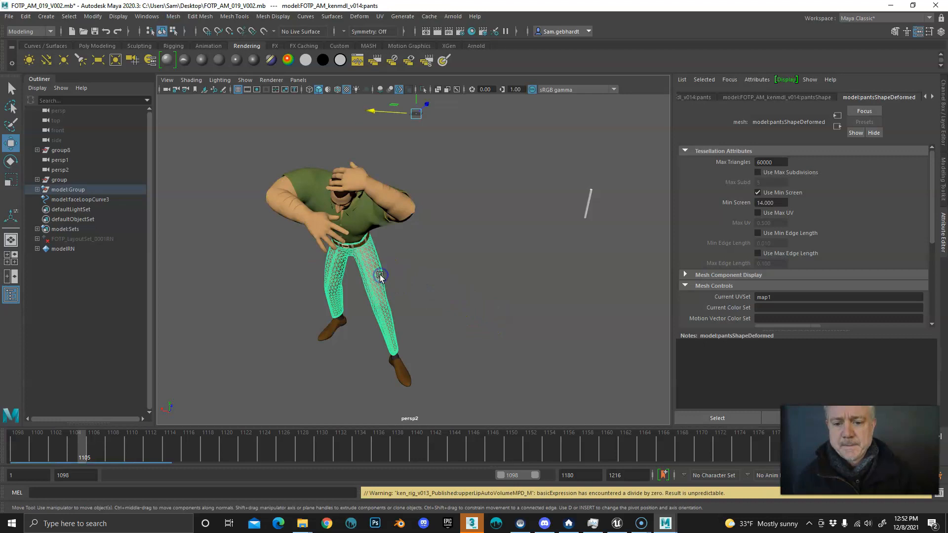
mouse_move(391, 271)
alt+right_down()
mouse_move(590, 289)
mouse_move(373, 287)
mouse_move(394, 288)
alt+right_up()
alt+drag(401, 251, 409, 285)
alt+right_drag(481, 293, 425, 300)
alt+middle_drag(424, 302, 429, 253)
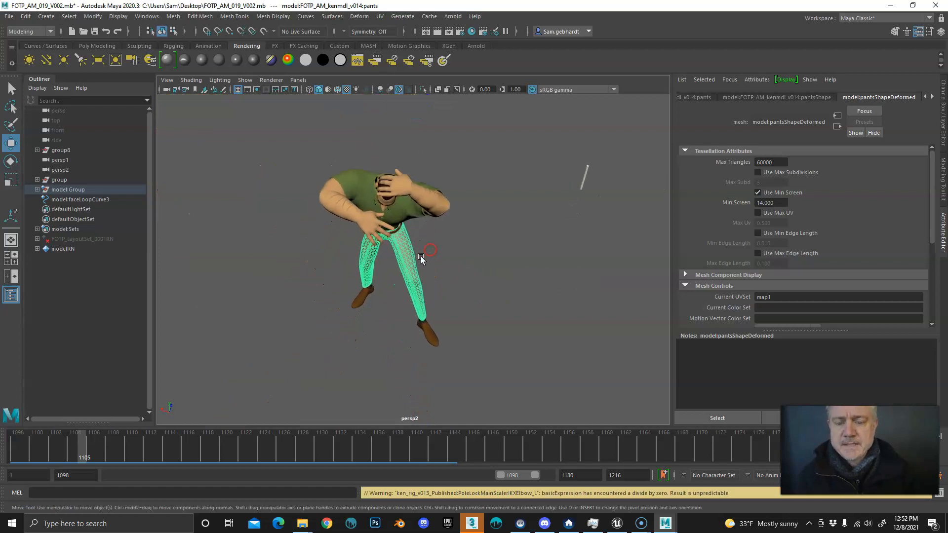
Combine all the character's meshes into a single mesh and move the timeline to frame 1098.
drag(295, 147, 483, 369)
drag(285, 149, 479, 366)
click(318, 177)
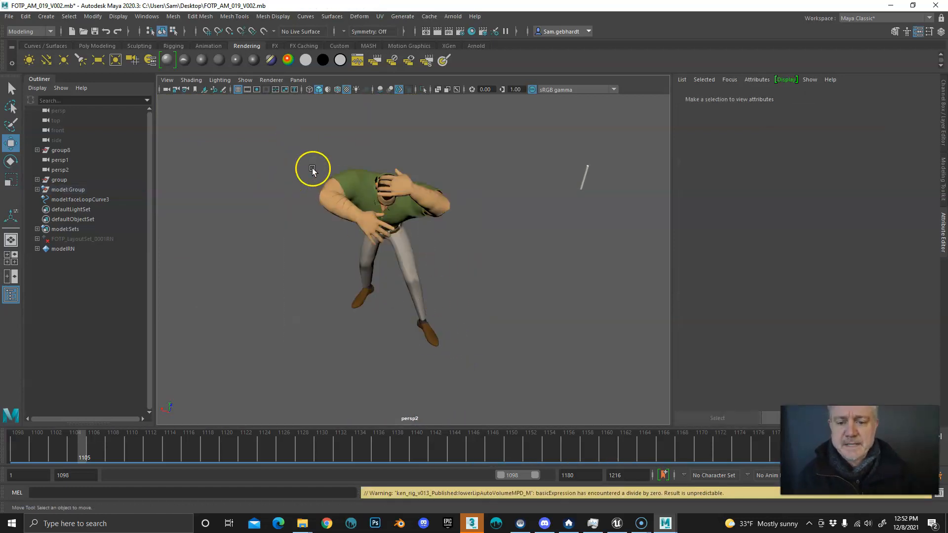
drag(298, 152, 484, 371)
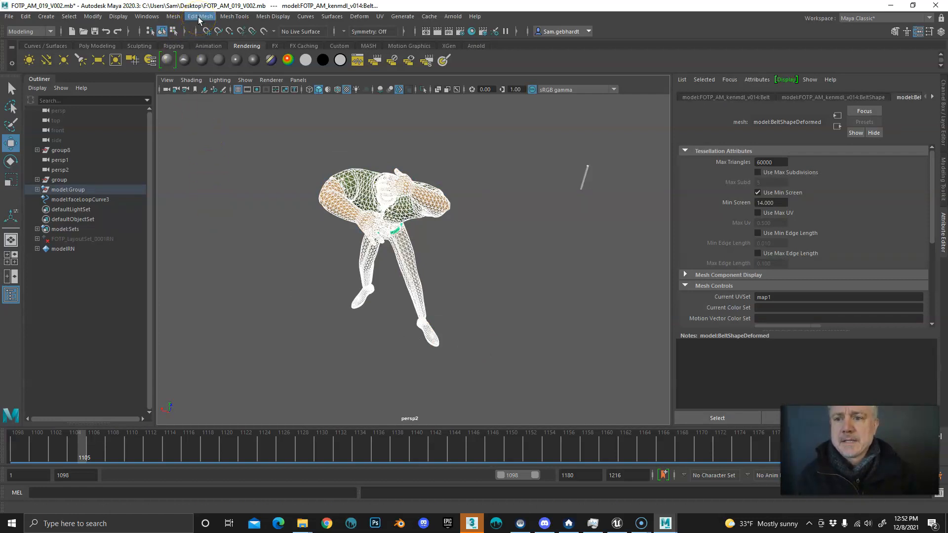
click(167, 18)
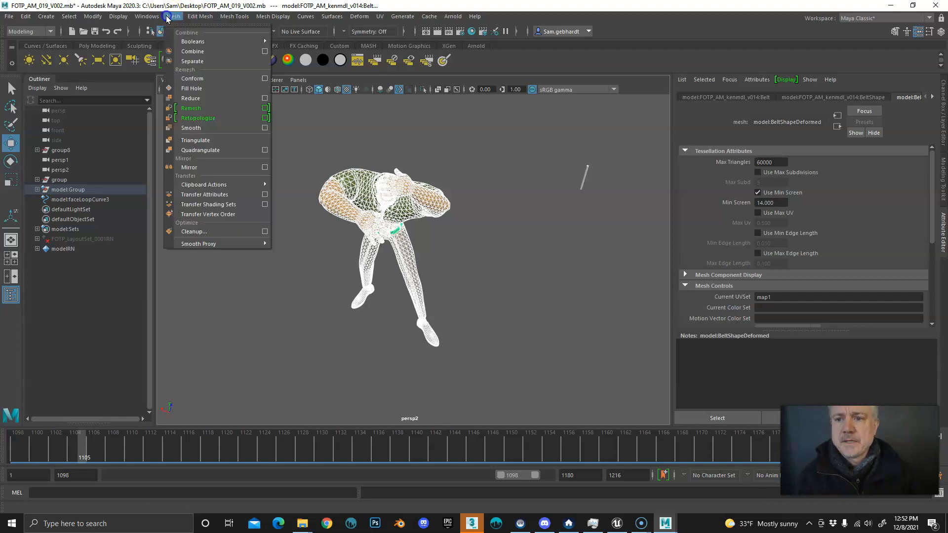
click(194, 51)
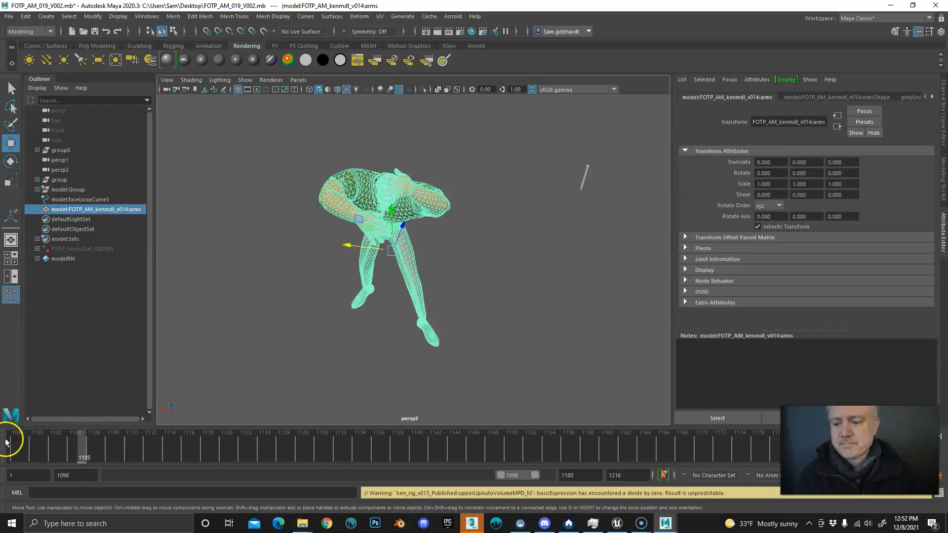
drag(83, 450, 19, 460)
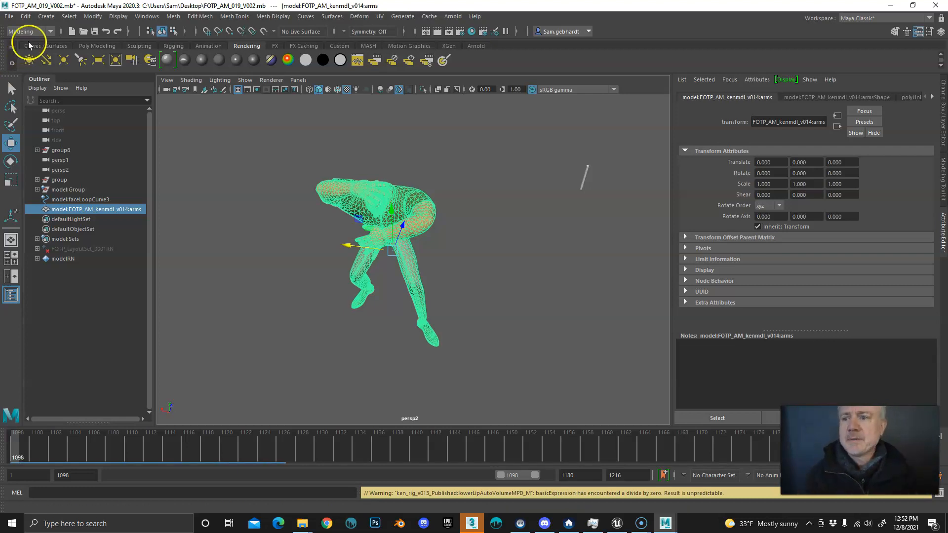
Save the scene to the Desktop under the new name FOTP_AM_019_EXPORT_v01.mb.
click(9, 17)
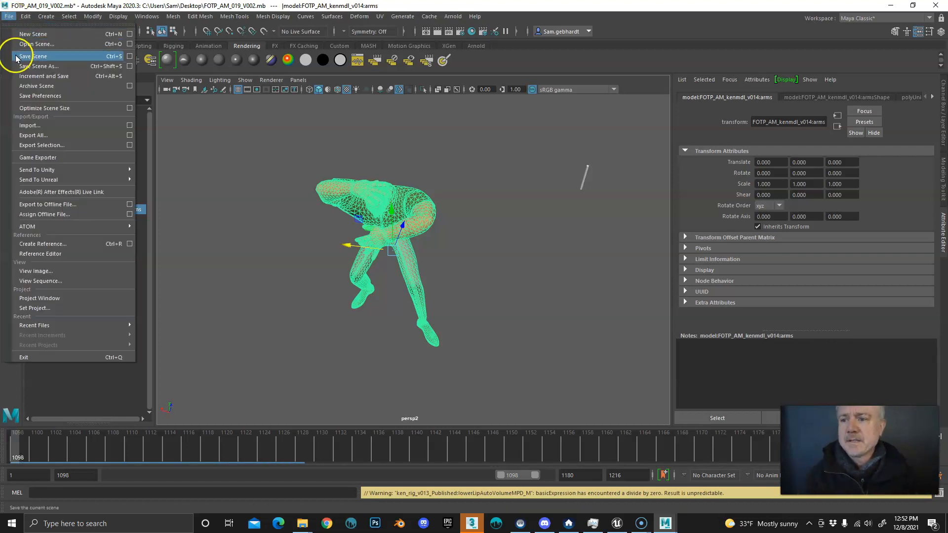
click(29, 66)
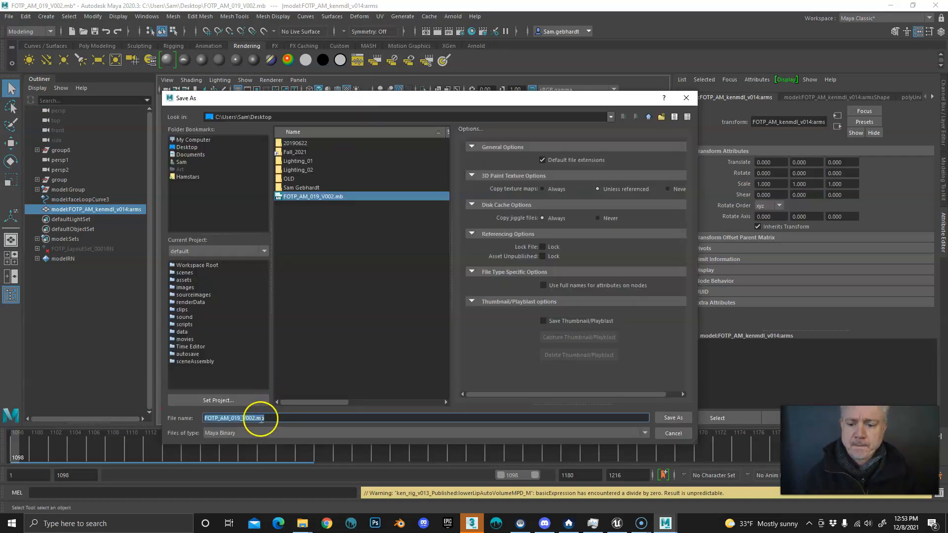
click(252, 419)
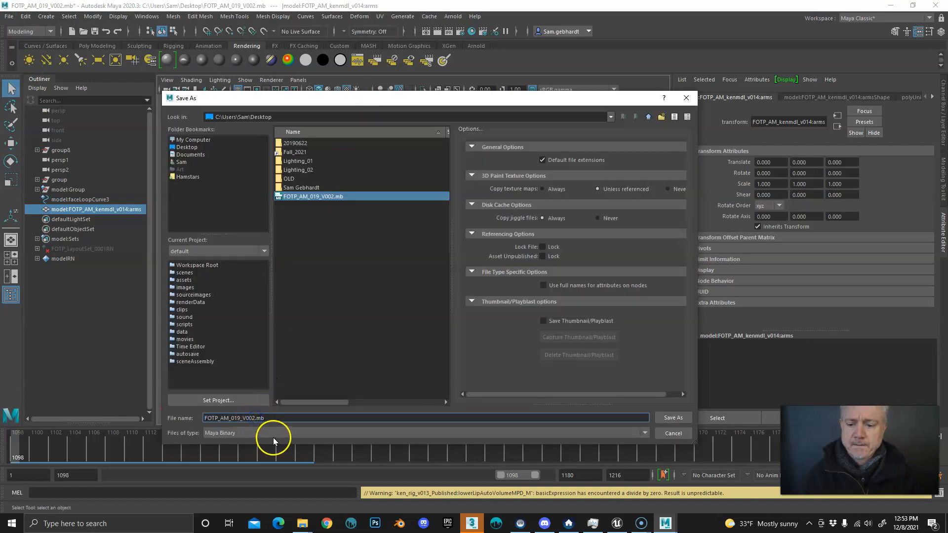
text(_v01)
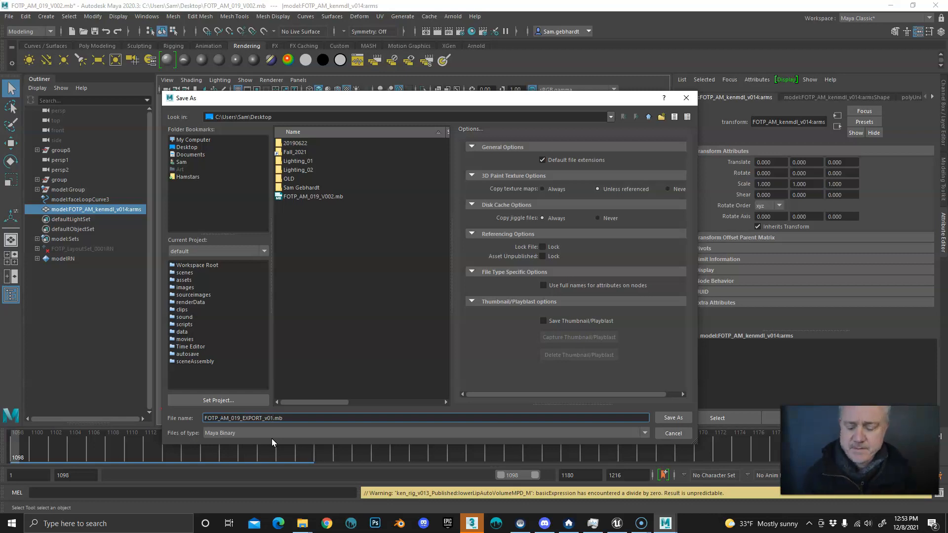
click(673, 418)
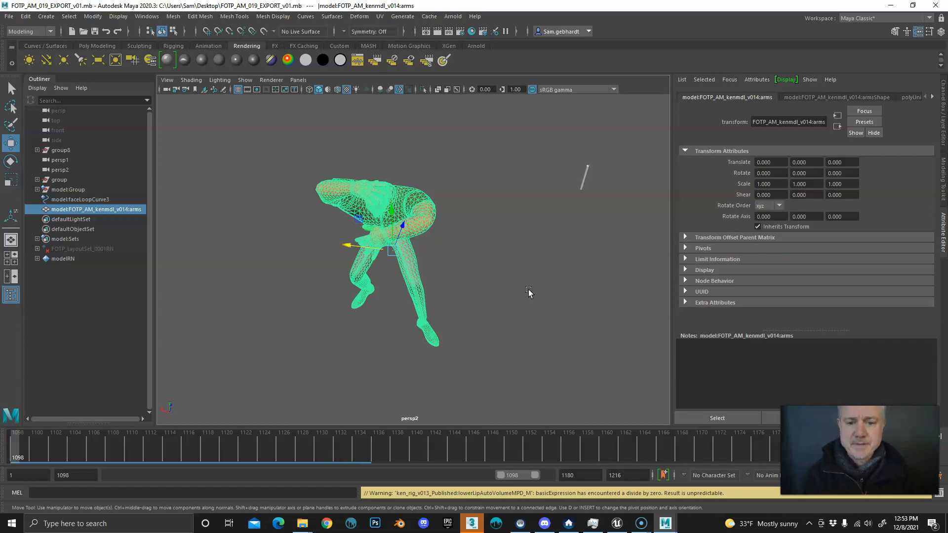
click(479, 288)
click(415, 220)
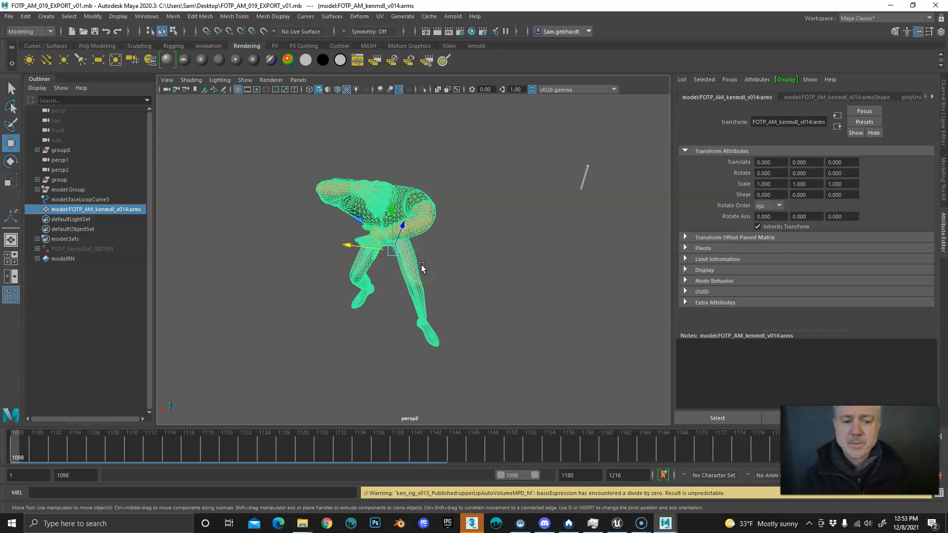
Import the objects from the modelRN reference (ken_rig_v017.0002_Published.mb) into the scene using the Reference Editor.
click(8, 17)
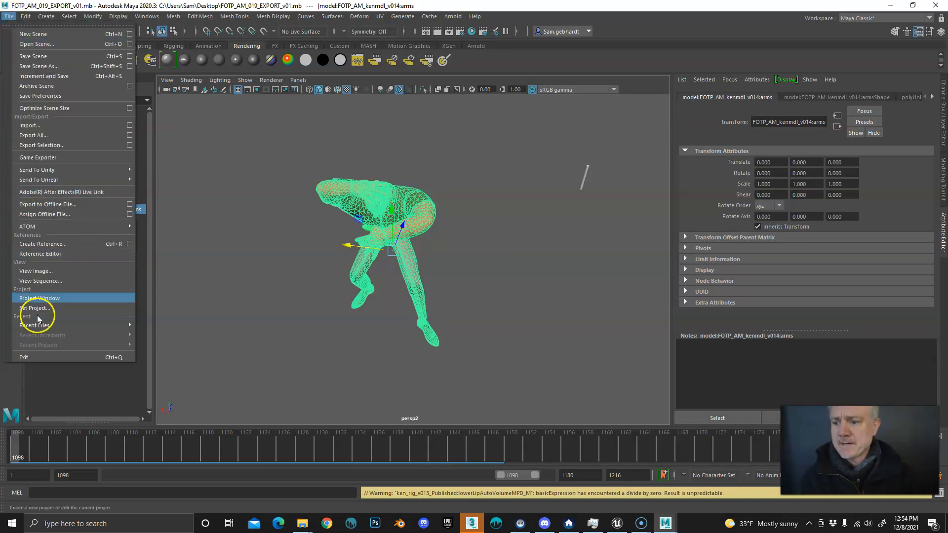
click(53, 253)
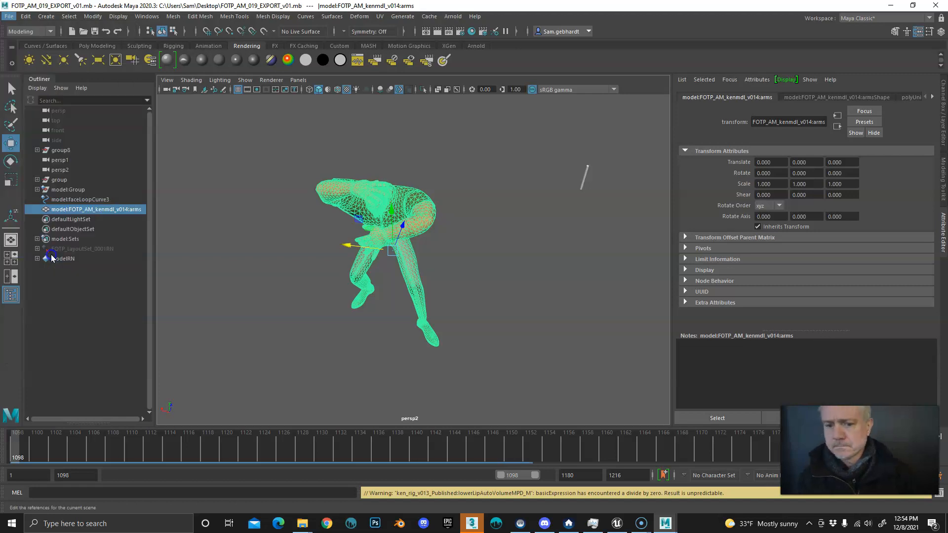
drag(597, 322, 662, 179)
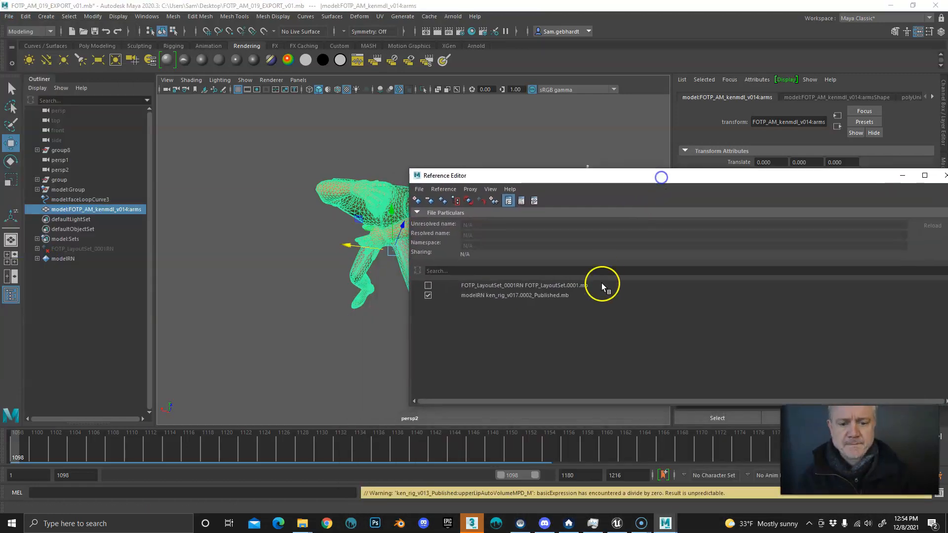
click(530, 296)
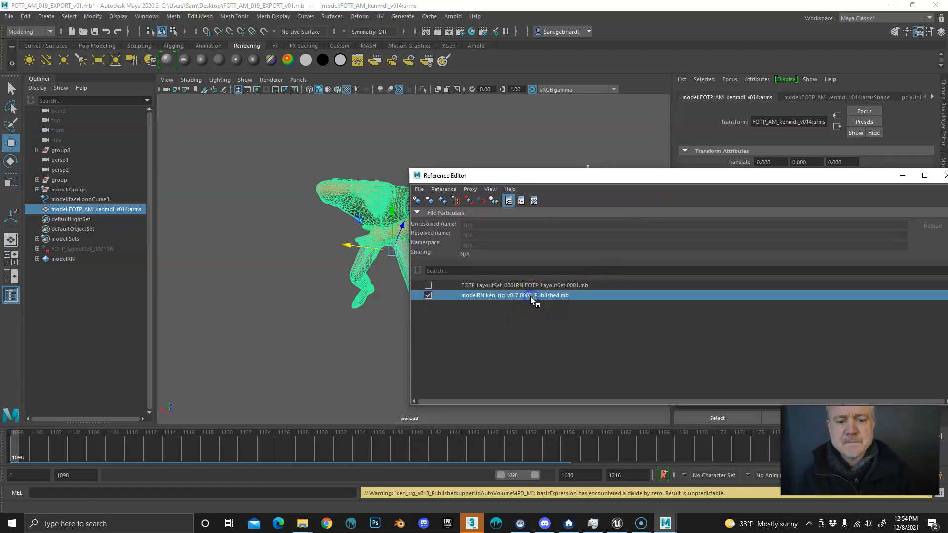
drag(571, 176, 611, 148)
drag(501, 266, 525, 266)
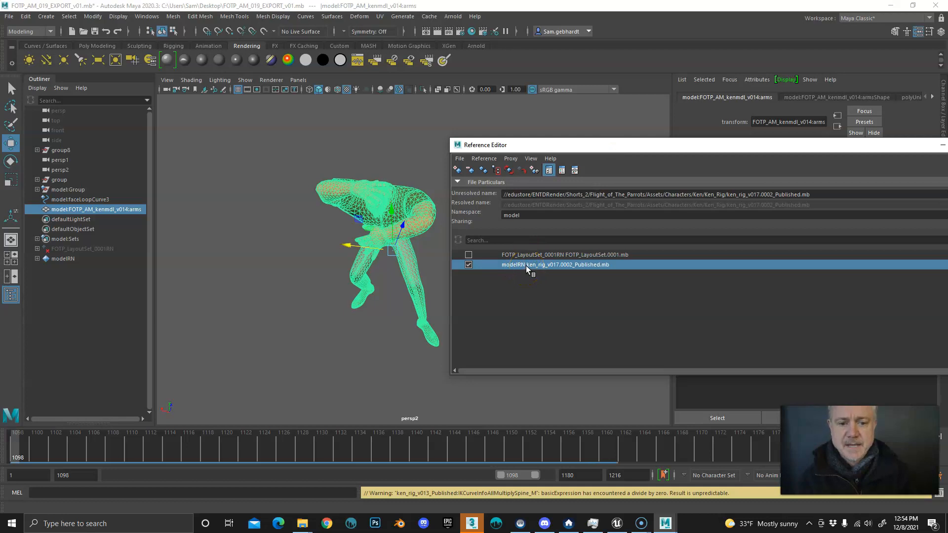
click(525, 265)
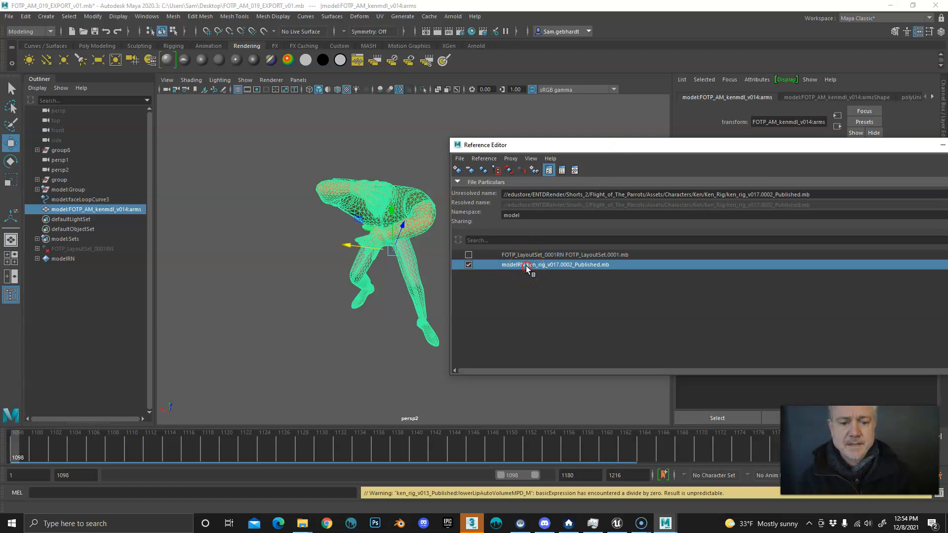
right_click(527, 268)
click(559, 272)
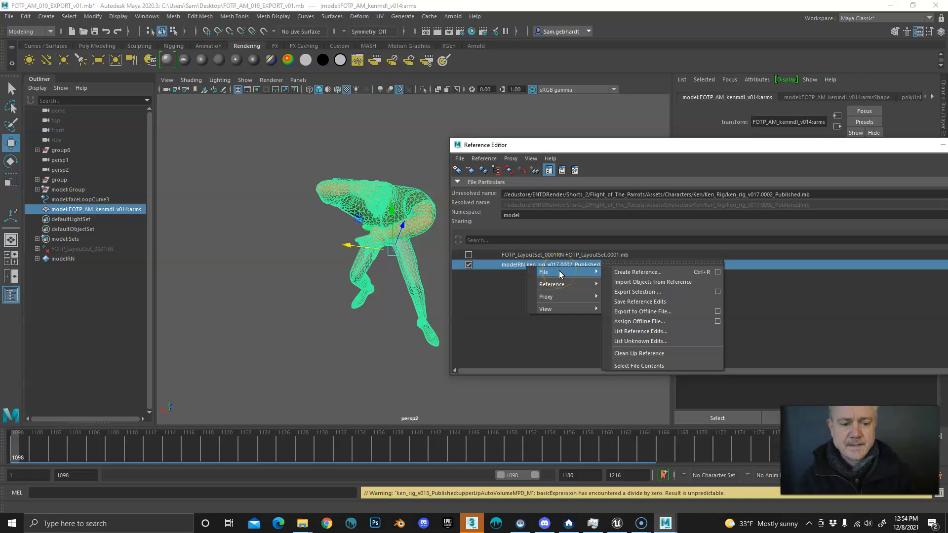
click(667, 285)
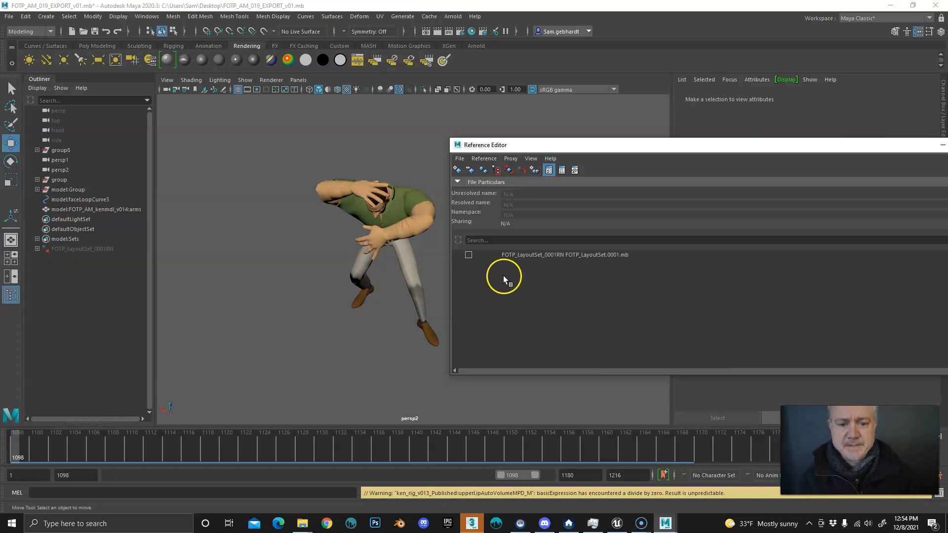
Select the combined character mesh, close the Reference Editor and move the mesh above group8 in the Outliner.
click(391, 211)
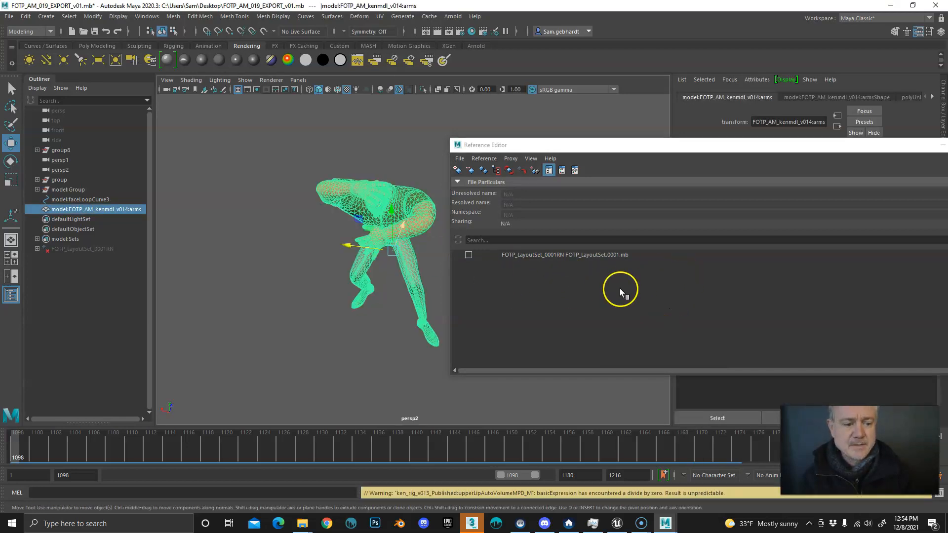
drag(704, 145, 504, 157)
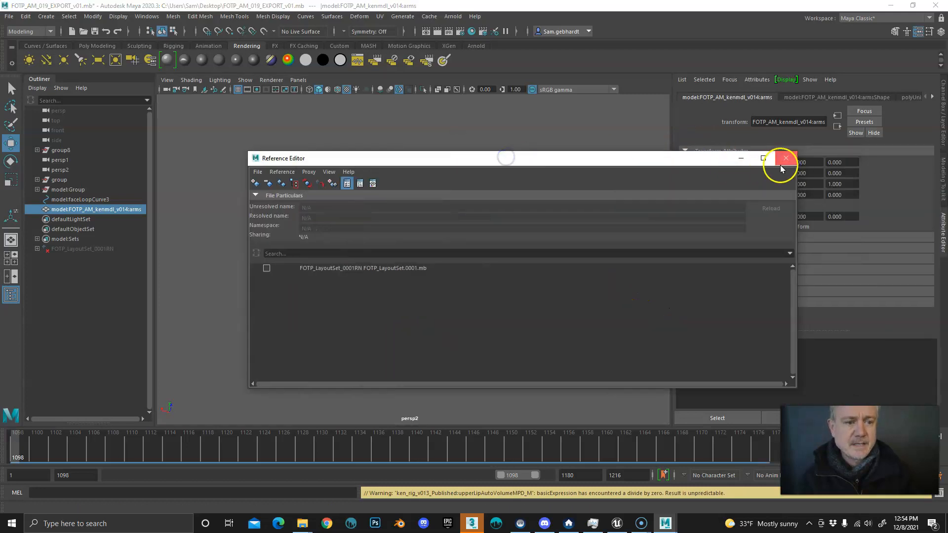
click(786, 159)
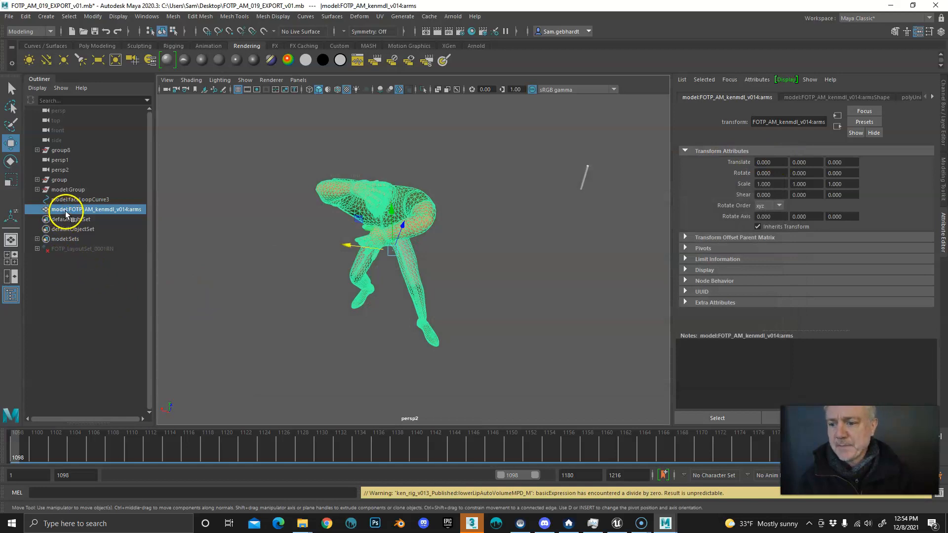
middle_drag(64, 211, 59, 143)
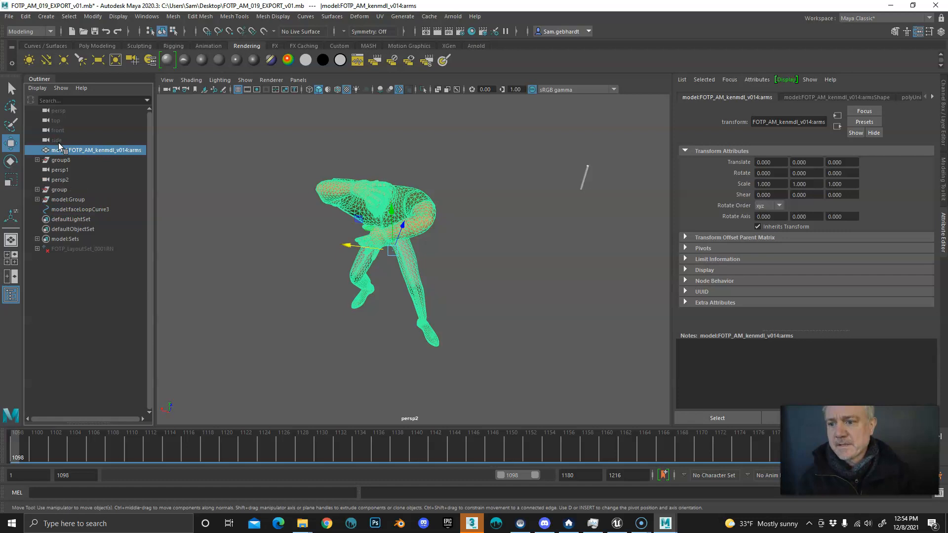
mouse_move(15, 446)
mouse_down()
mouse_move(313, 458)
mouse_move(14, 468)
mouse_up()
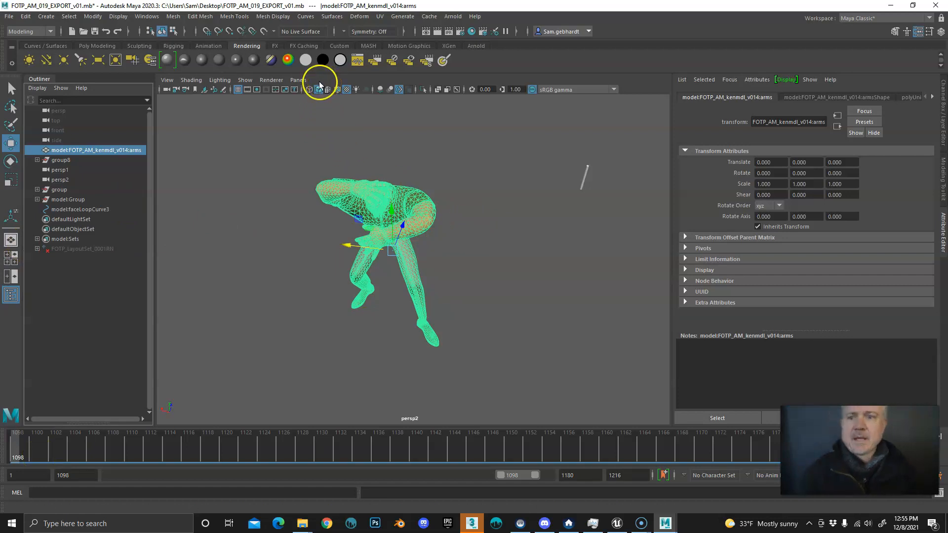
Bake the simulation of the character mesh over the Time Slider range to a New Layer, with baked layers set to Clear Animation.
click(51, 31)
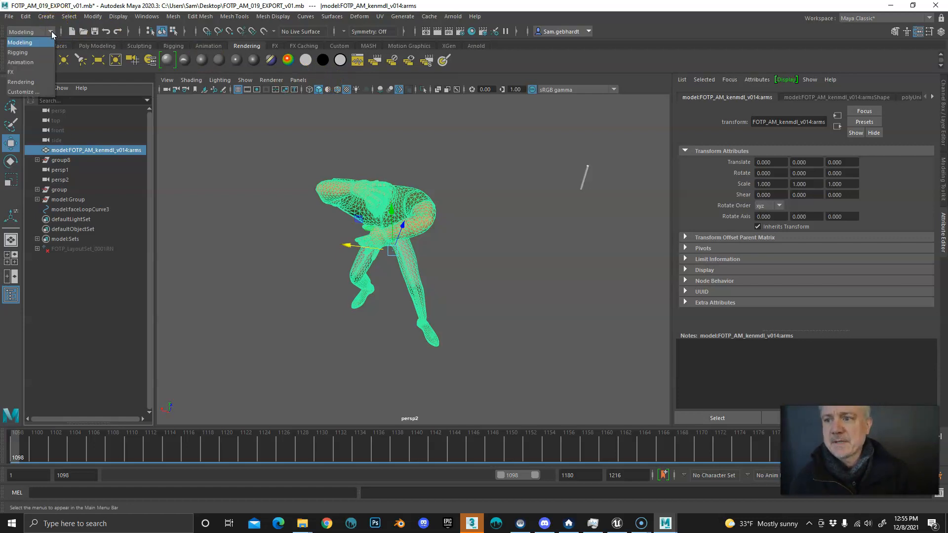
click(28, 63)
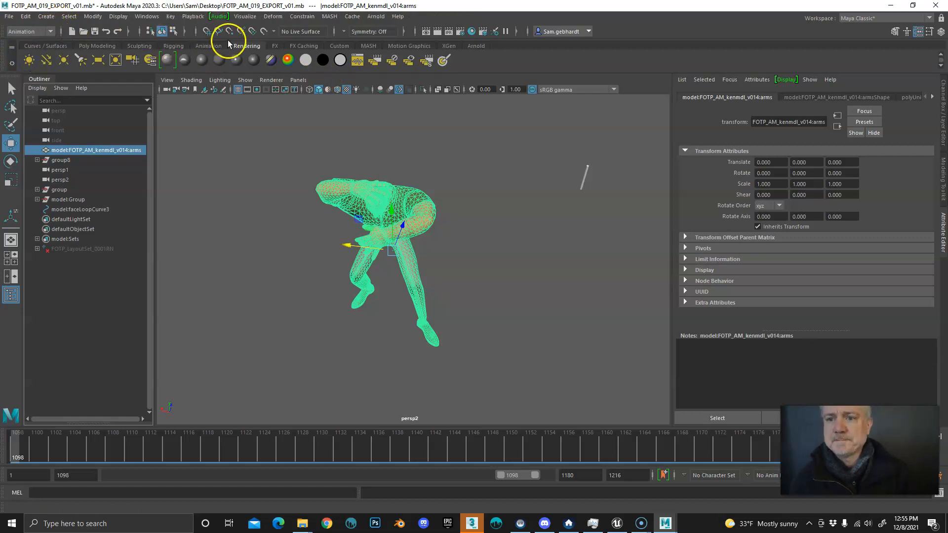
click(170, 16)
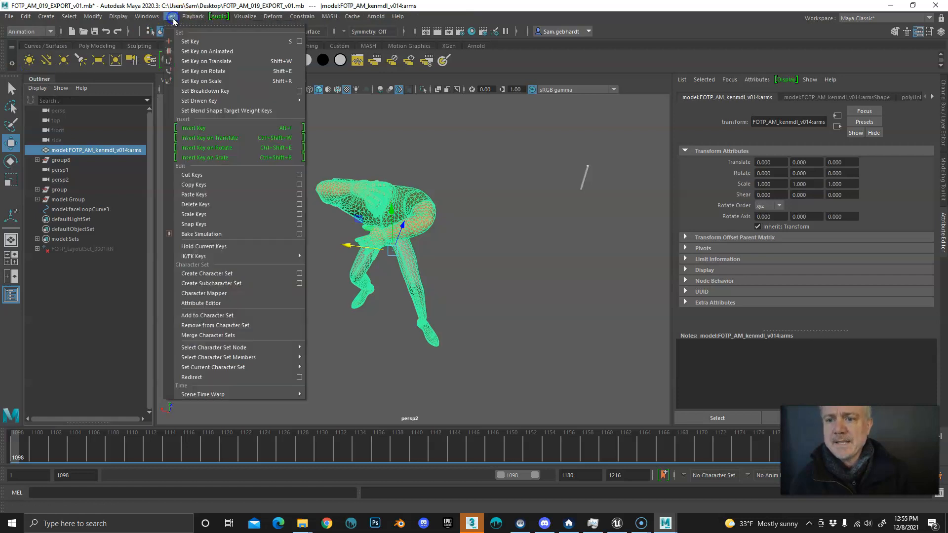
click(299, 233)
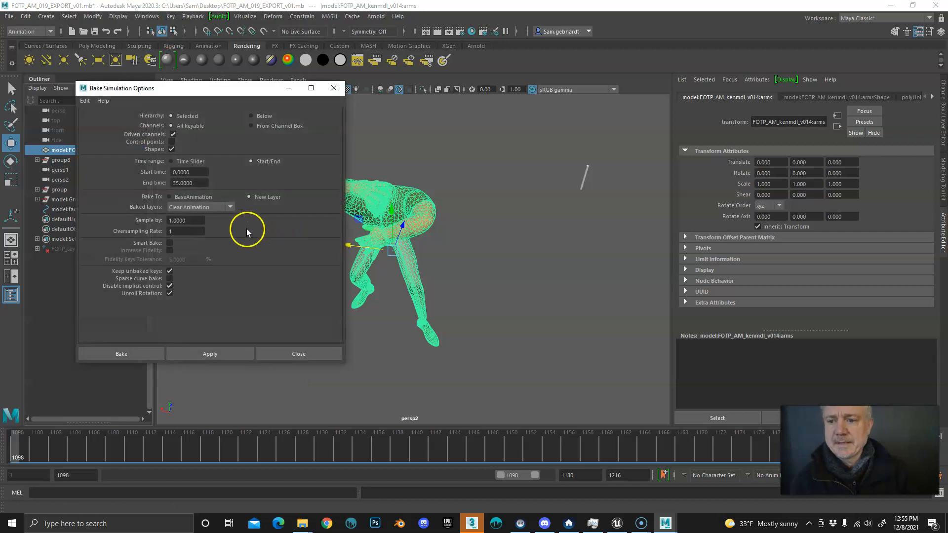
drag(246, 90, 235, 88)
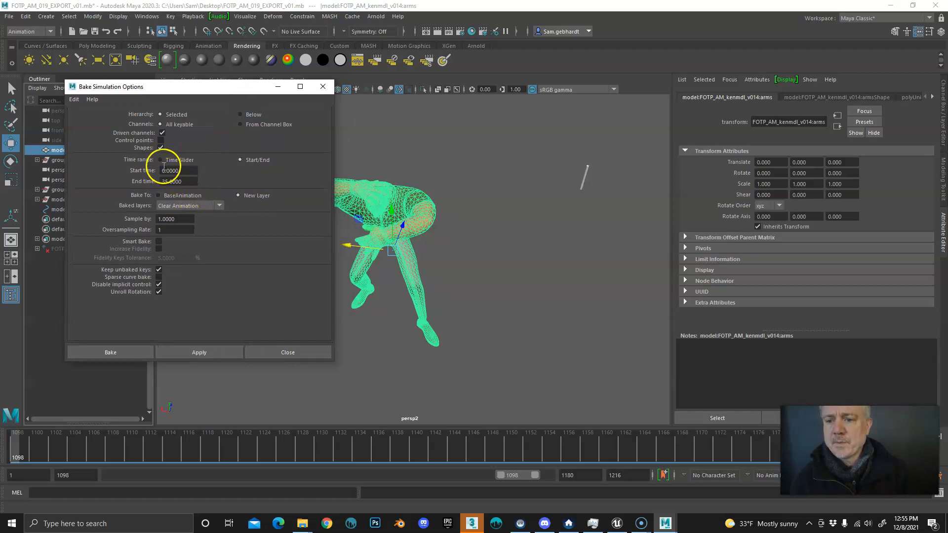
click(160, 161)
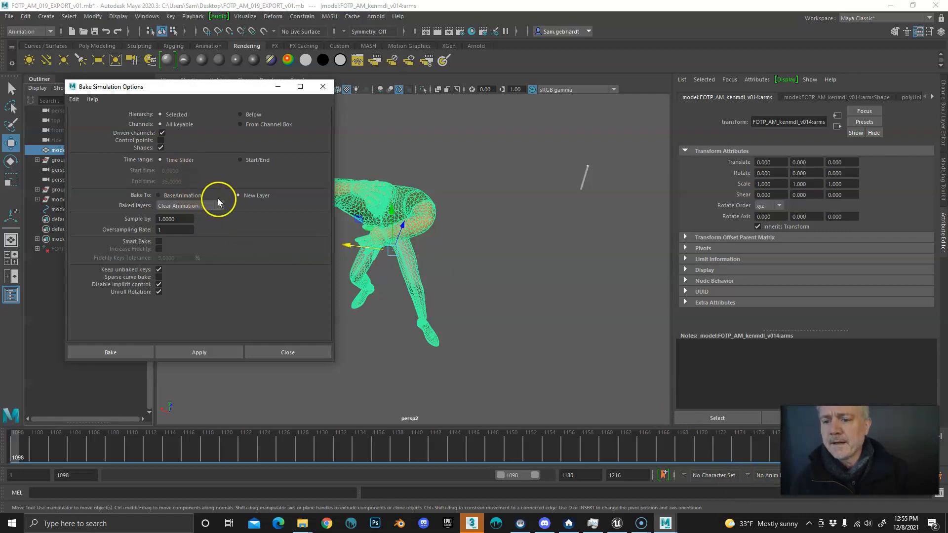
click(243, 196)
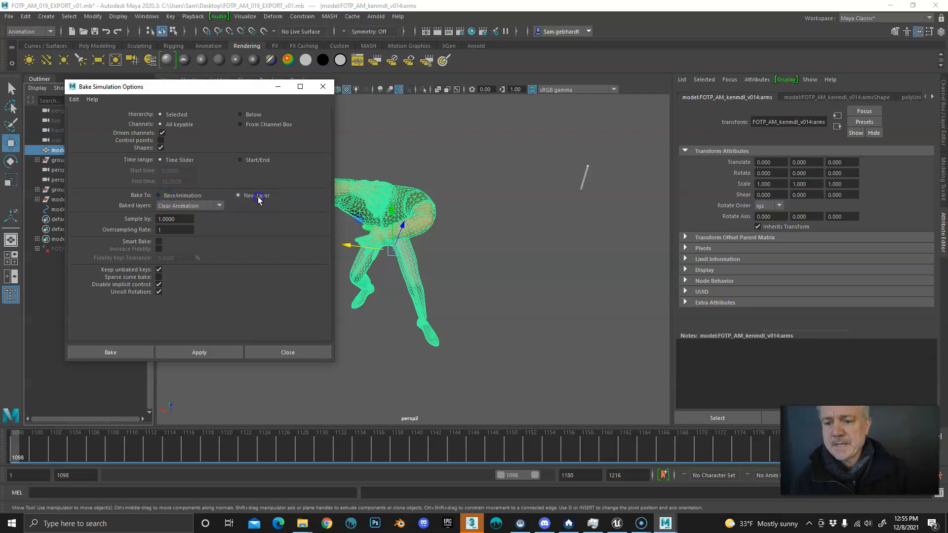
click(219, 206)
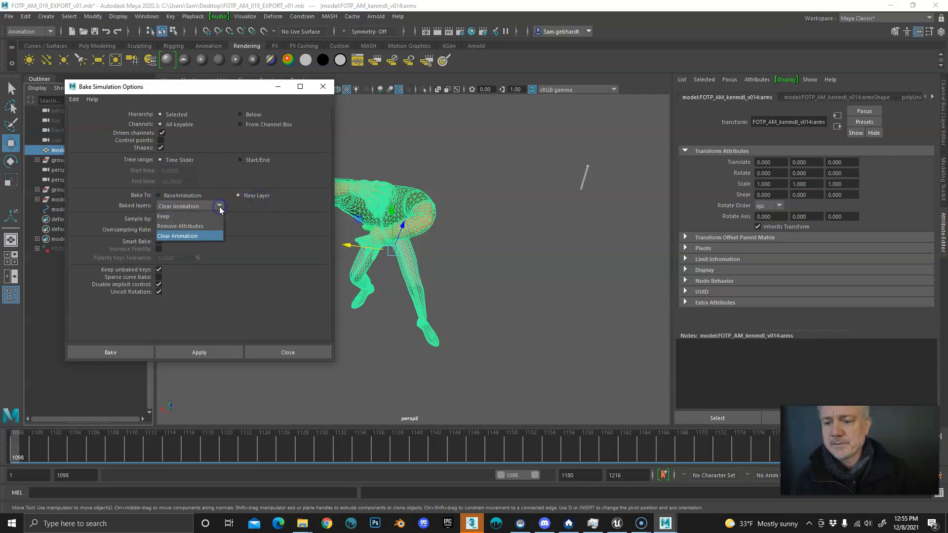
click(200, 235)
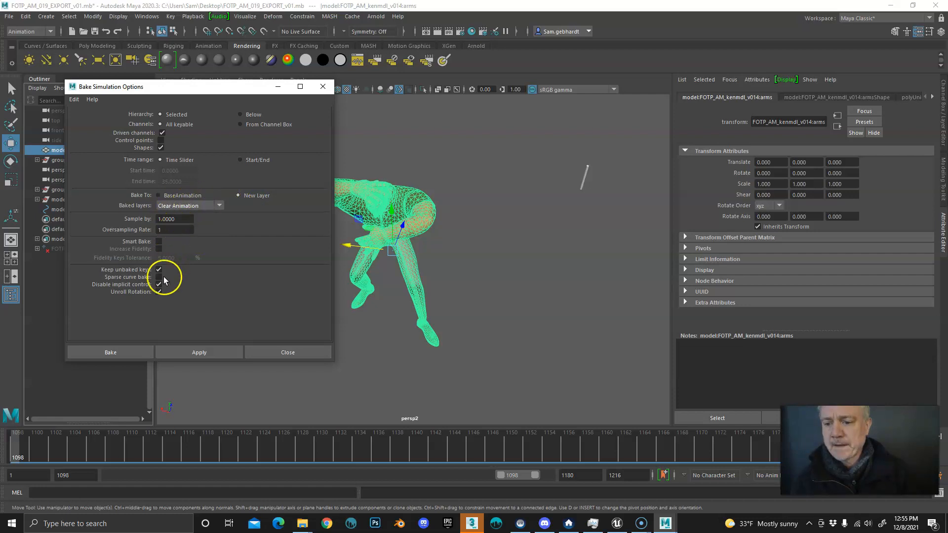
click(114, 353)
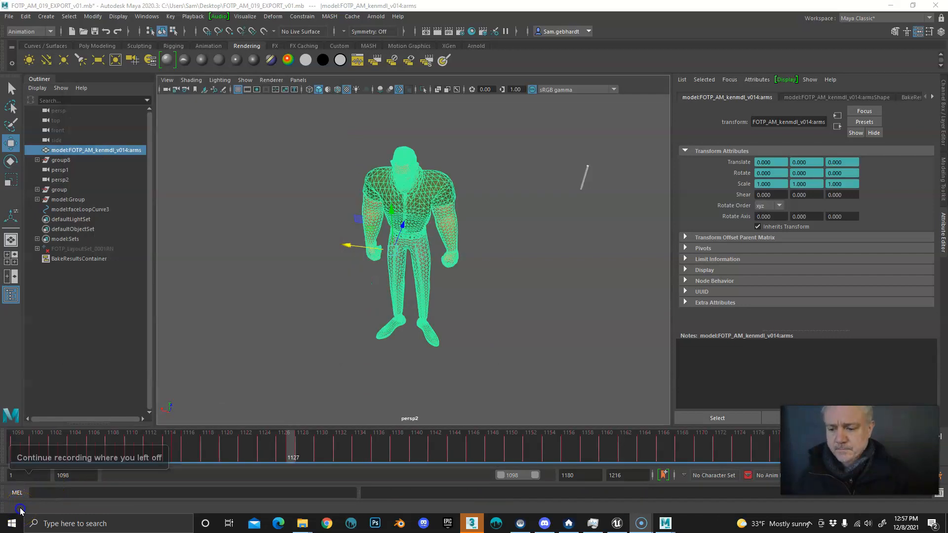
Scrub the timeline to frame 1125 to check the baked character mesh.
mouse_move(275, 458)
mouse_down()
mouse_move(290, 451)
mouse_move(26, 450)
mouse_move(508, 454)
mouse_move(270, 452)
mouse_up()
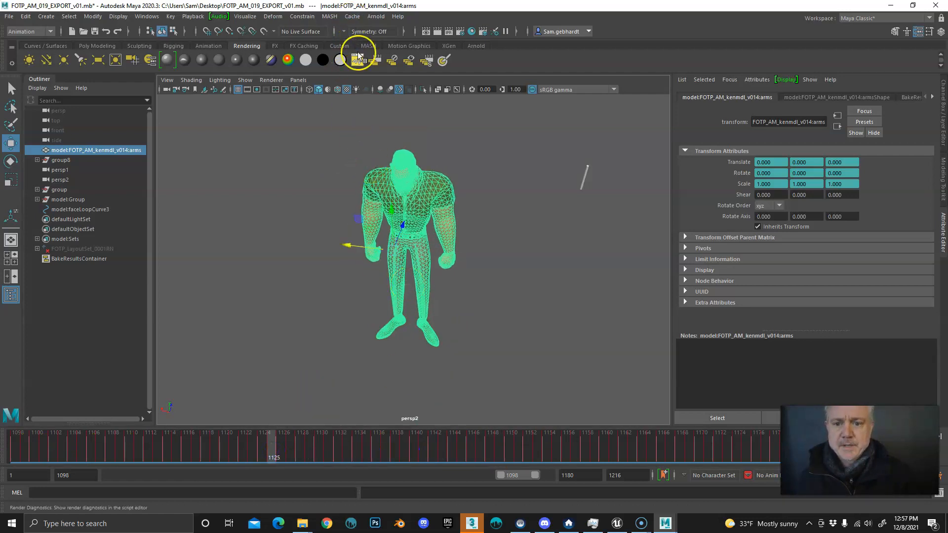
click(358, 104)
click(409, 180)
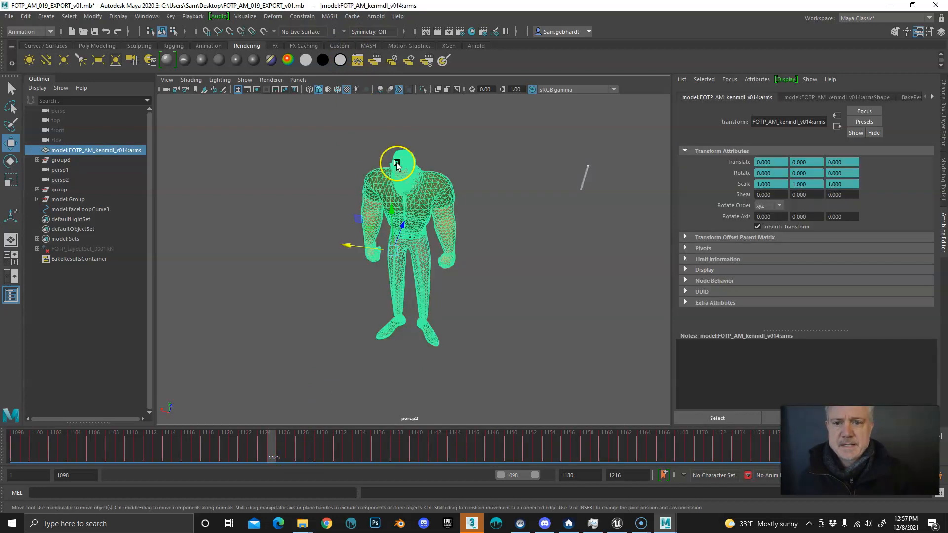
Set the Alembic export of the selected character mesh to the Time Slider cache range and start exporting the selection.
click(352, 17)
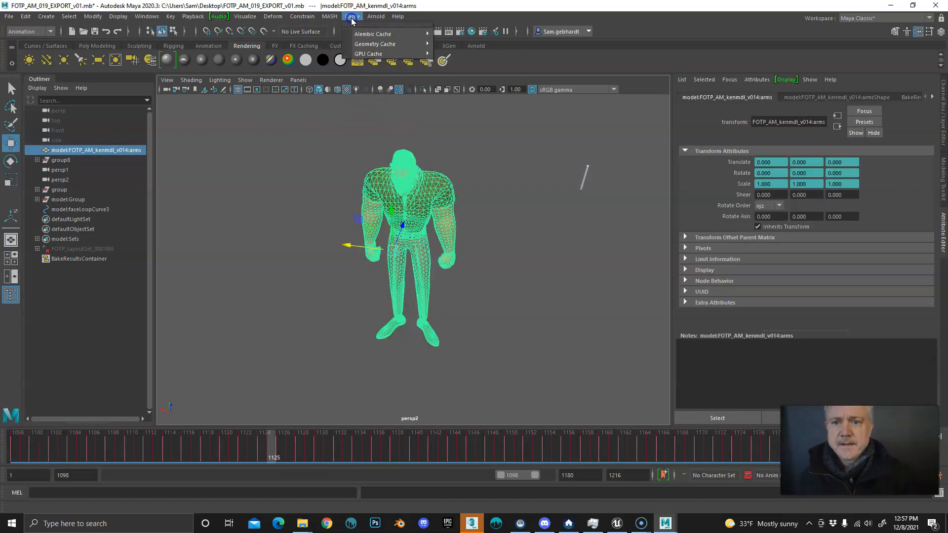
click(371, 34)
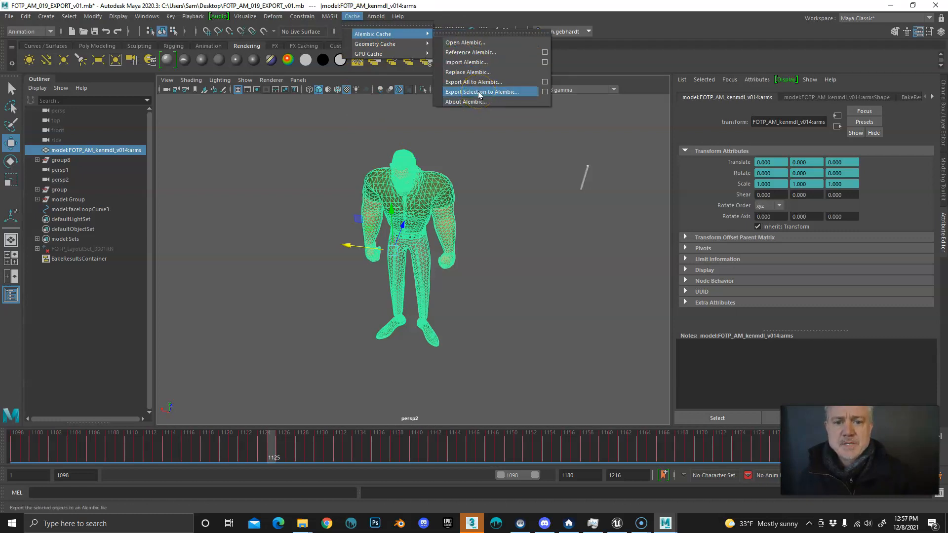
click(545, 92)
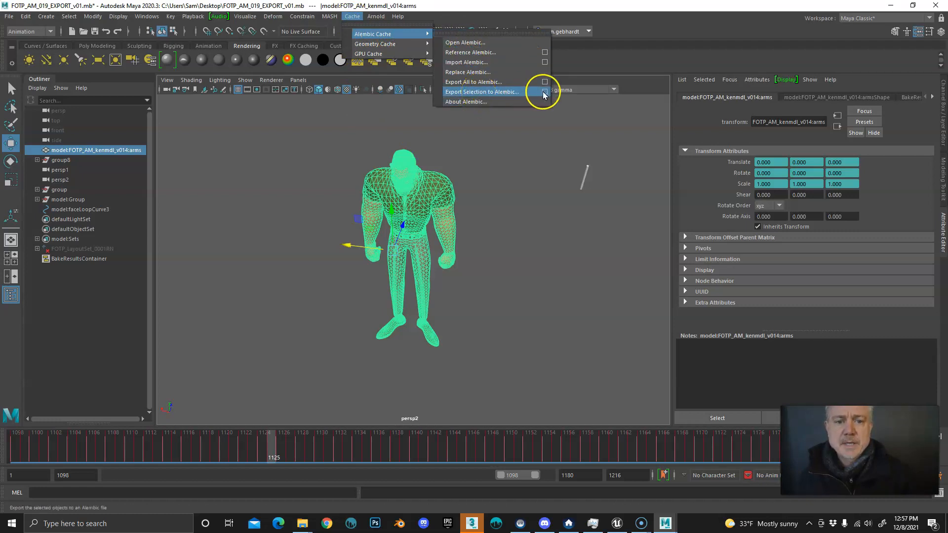
drag(354, 92, 401, 78)
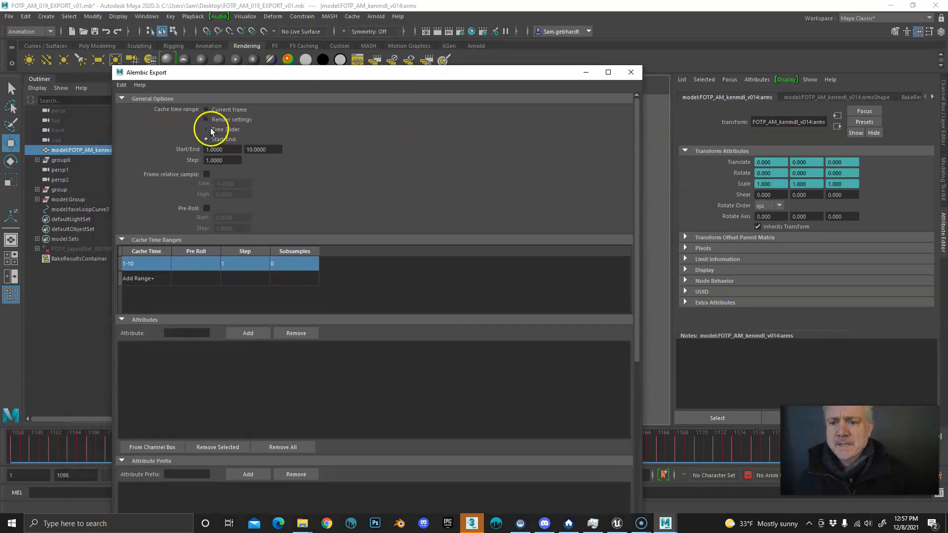
click(207, 129)
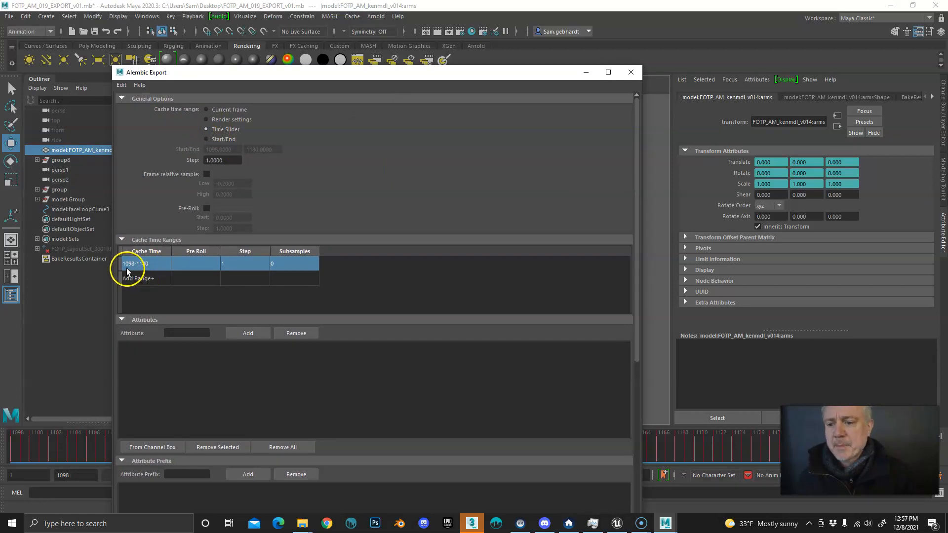
drag(393, 74, 412, 44)
scroll(419, 316, down, 3)
scroll(428, 322, down, 3)
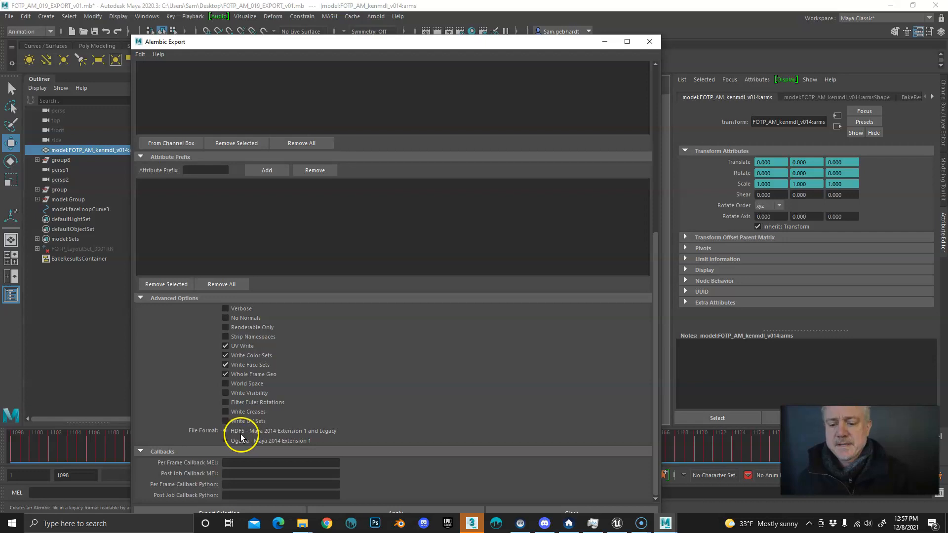
mouse_move(360, 37)
mouse_down()
mouse_move(366, 92)
mouse_move(371, 37)
mouse_up()
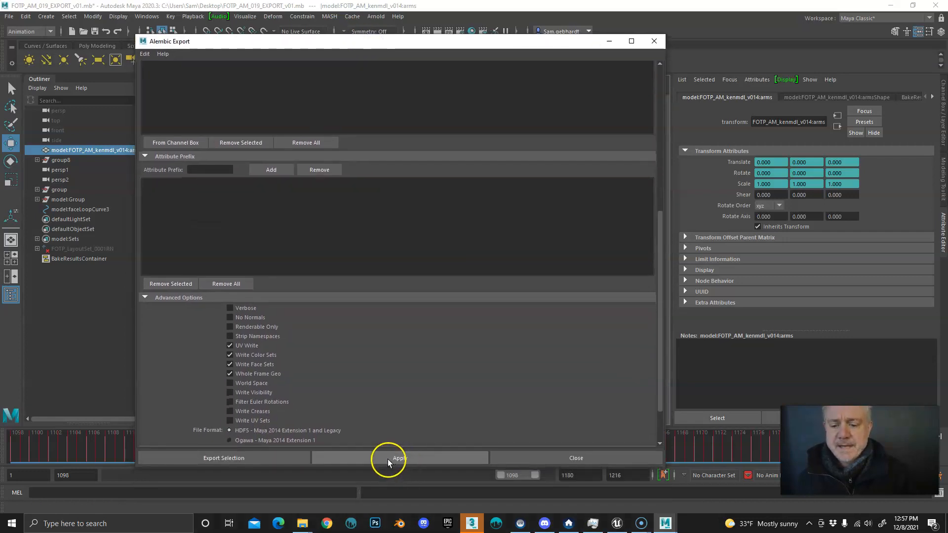
click(251, 459)
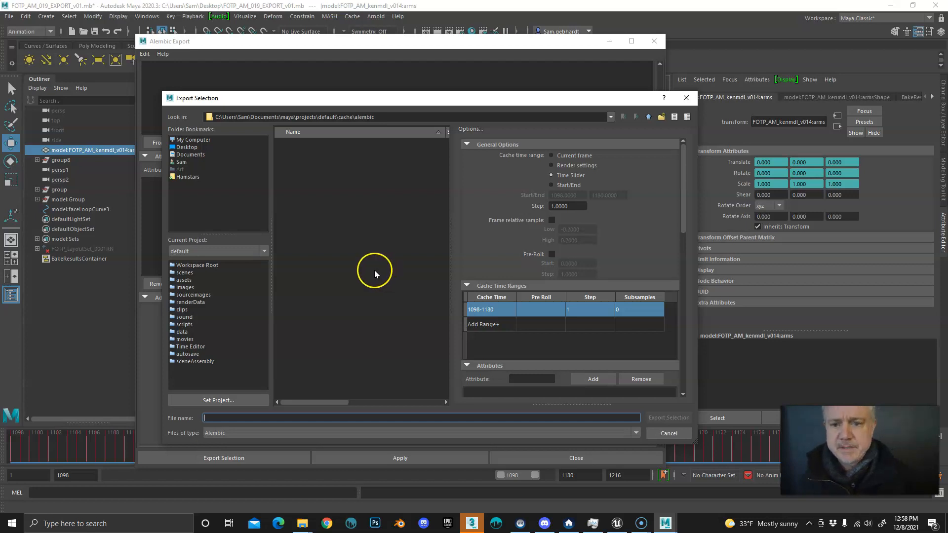
Export the selected mesh as Shot_19_SG_07.abc into the FlightOTParrots Content\Shots\Shot_019 folder.
click(22, 513)
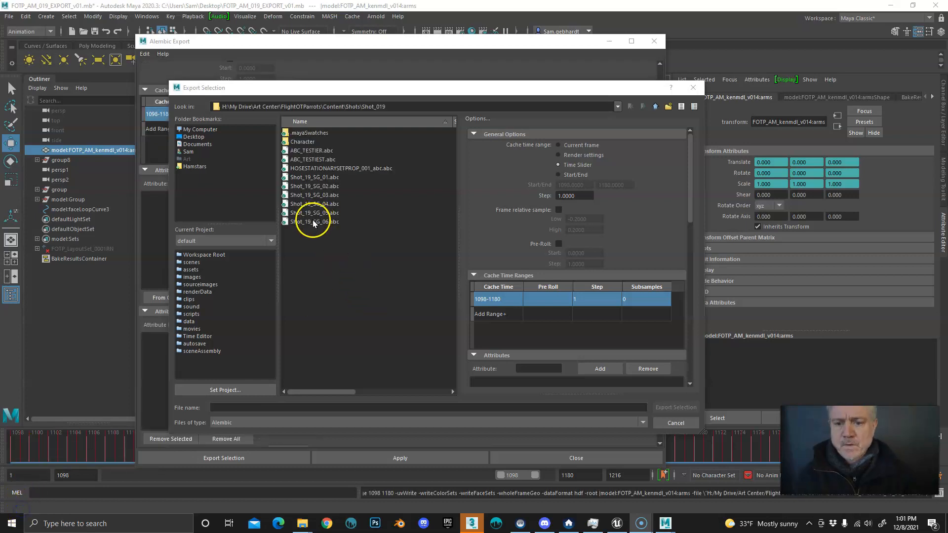
click(314, 221)
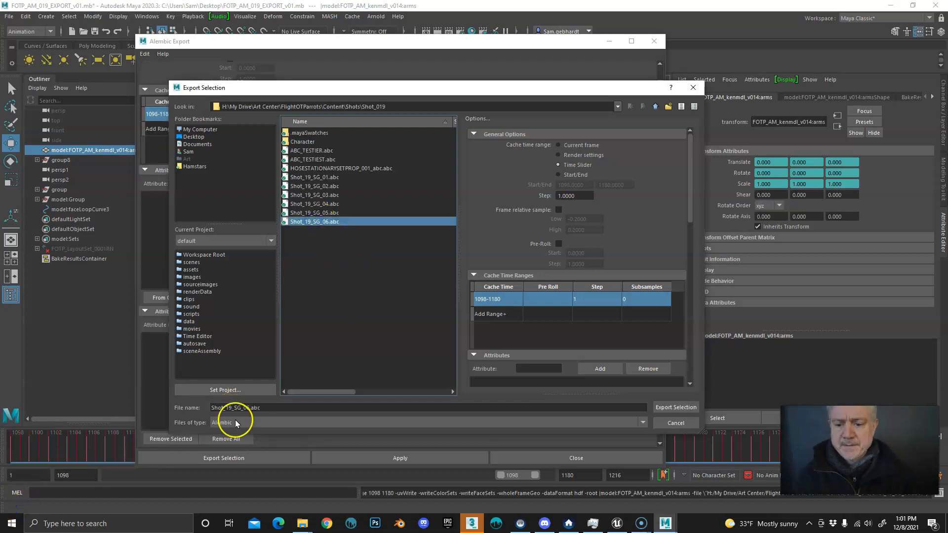
click(249, 407)
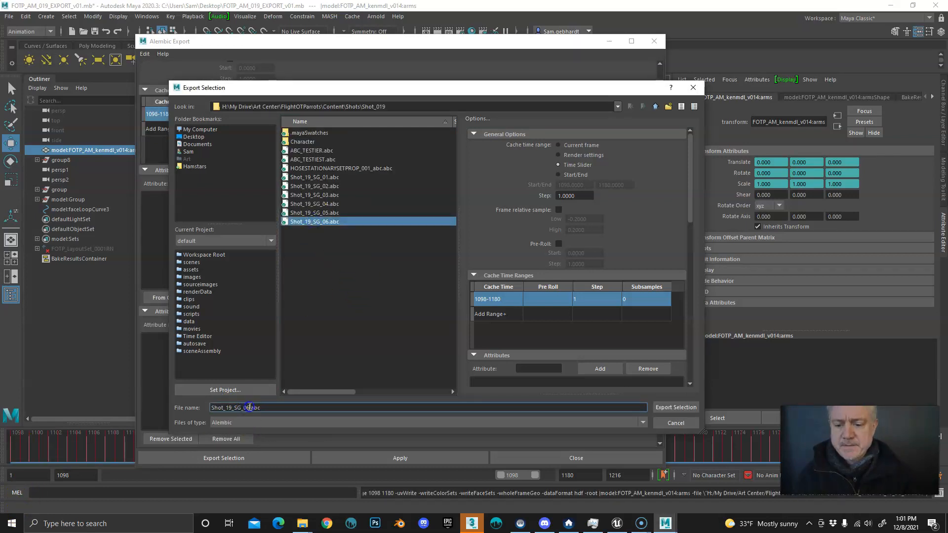
key(BackSpace)
text(7)
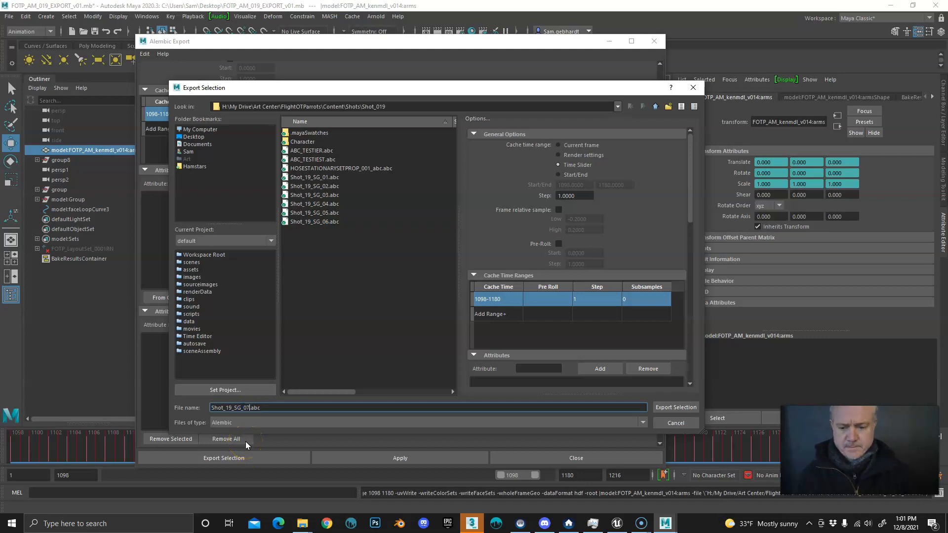
drag(691, 203, 716, 363)
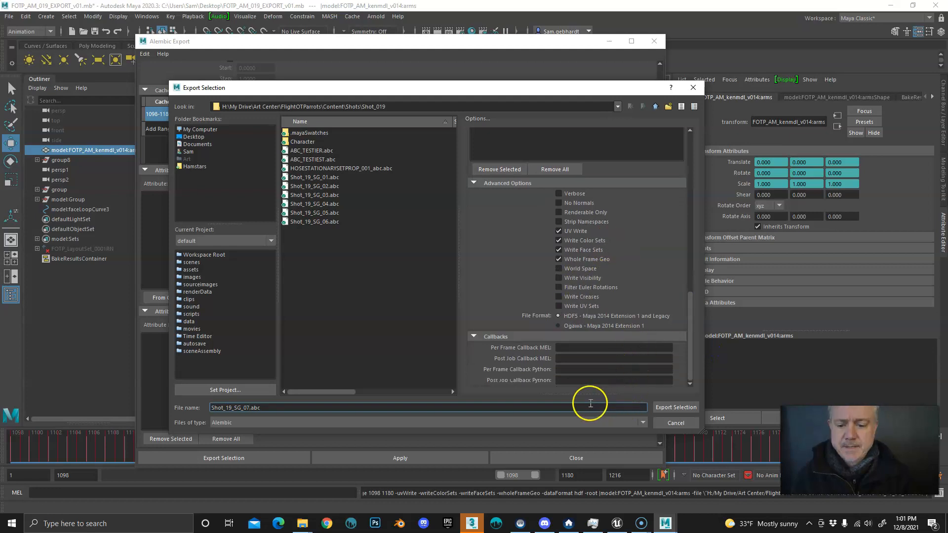
click(277, 409)
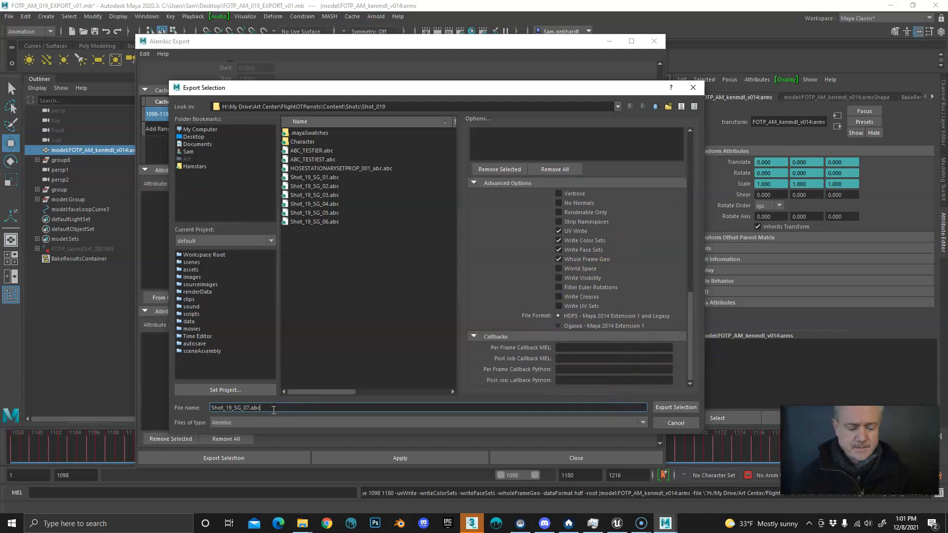
key(Return)
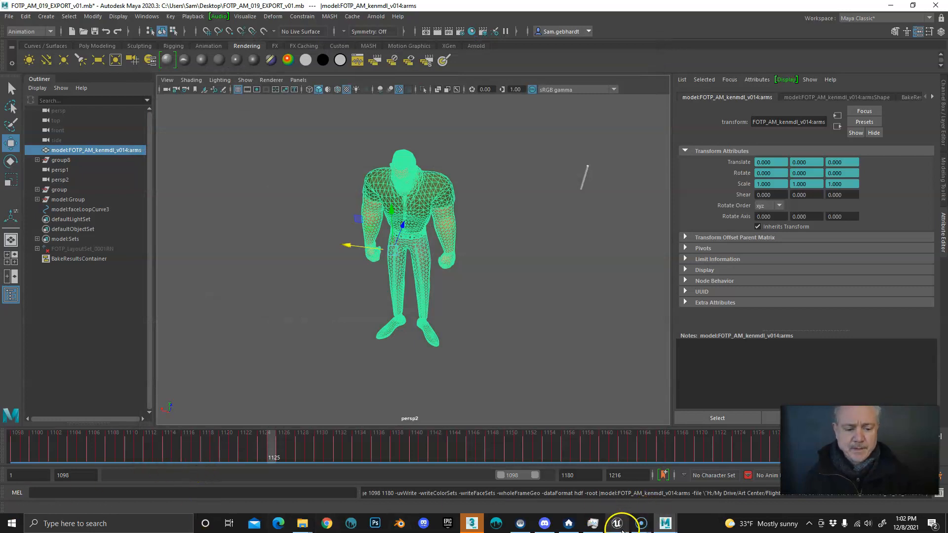
Switch to Unreal Engine and open the Content/Shots/Shot_019 folder in the Content Browser.
click(620, 469)
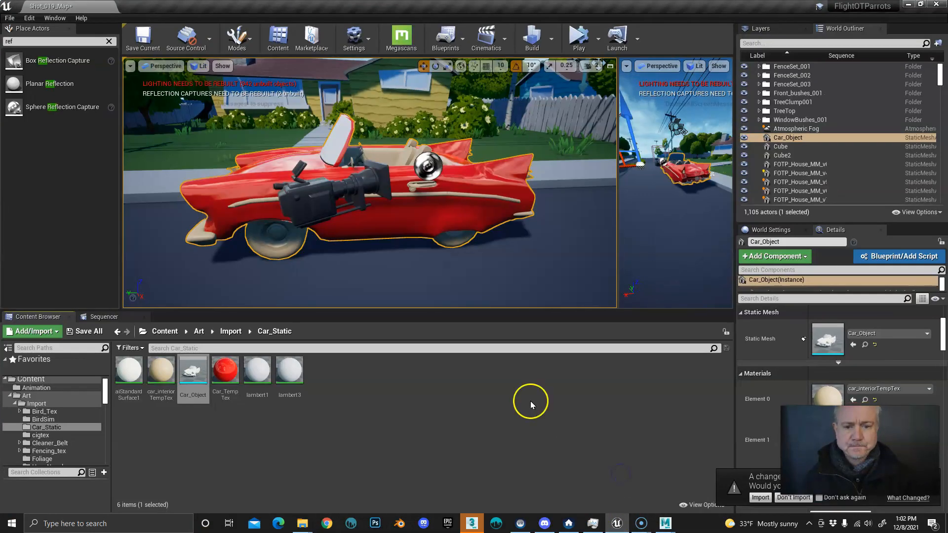
click(108, 317)
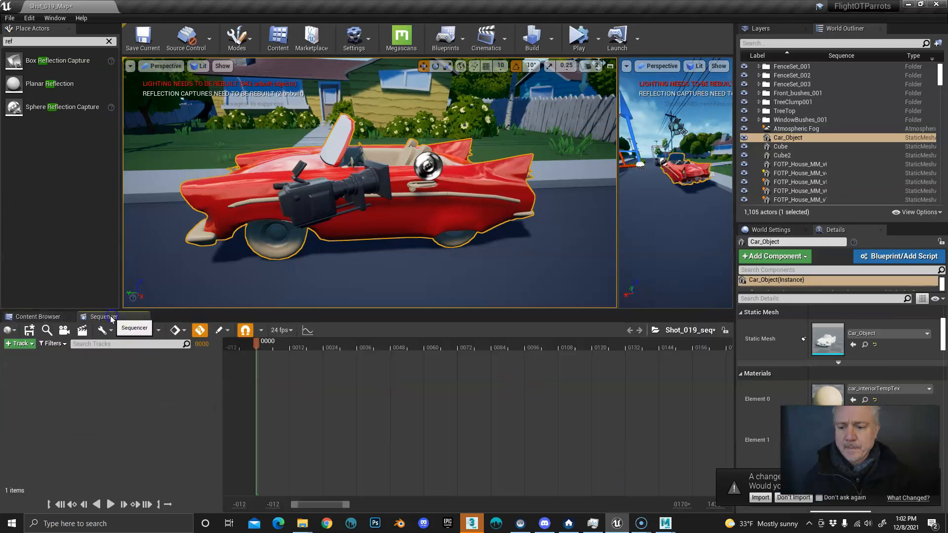
click(34, 317)
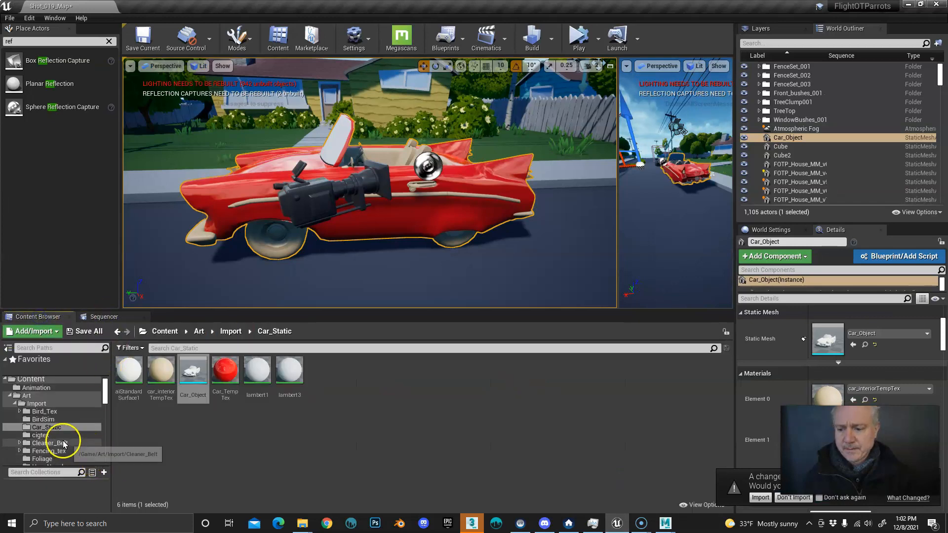
scroll(66, 439, down, 4)
scroll(65, 437, up, 2)
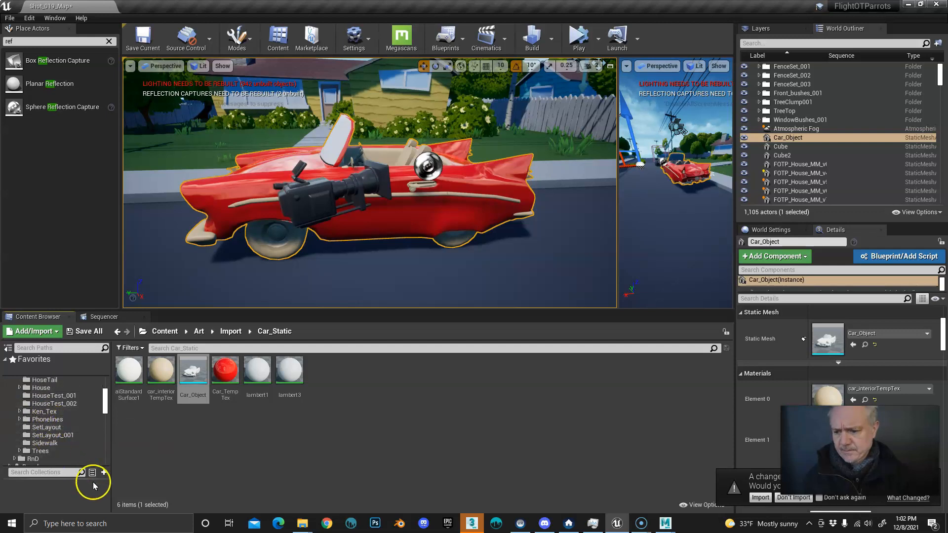
drag(100, 311, 100, 259)
scroll(38, 405, up, 5)
click(15, 363)
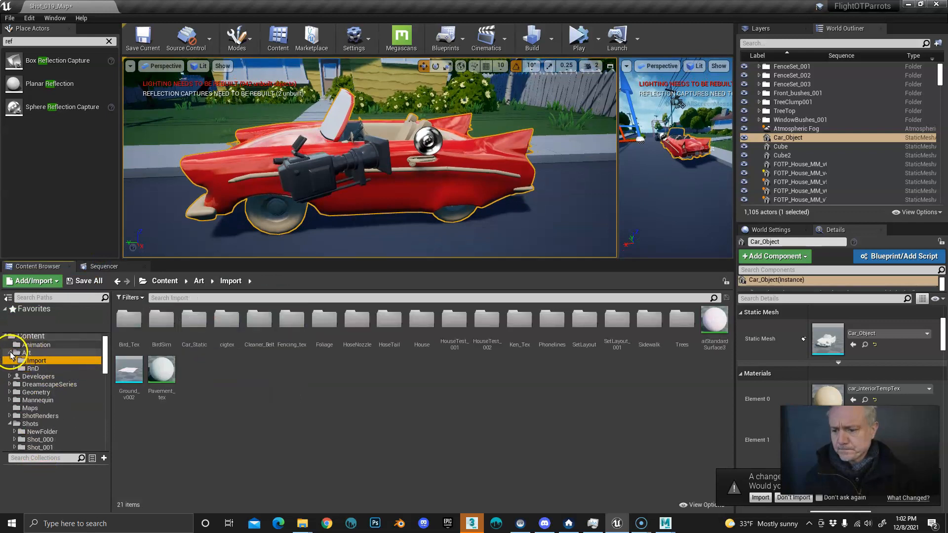
click(30, 424)
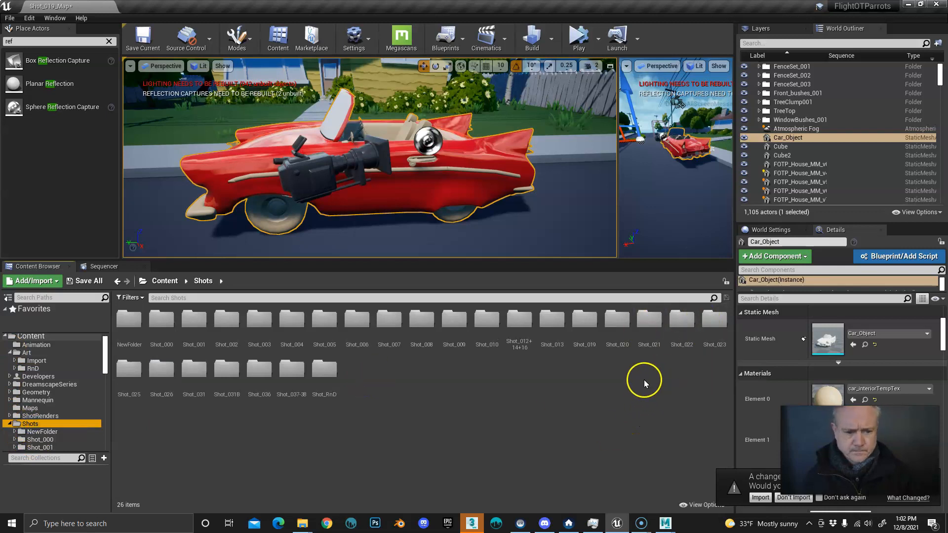
double_click(591, 332)
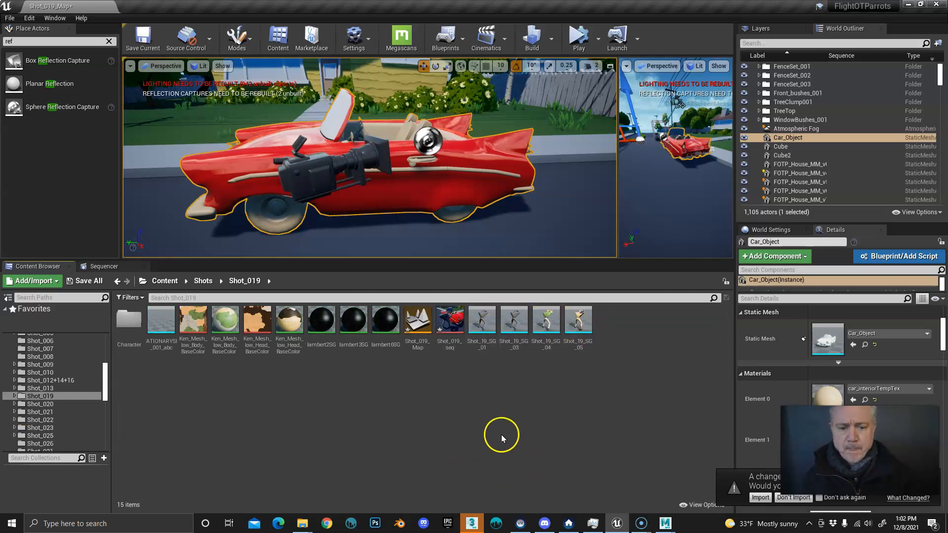
right_click(444, 413)
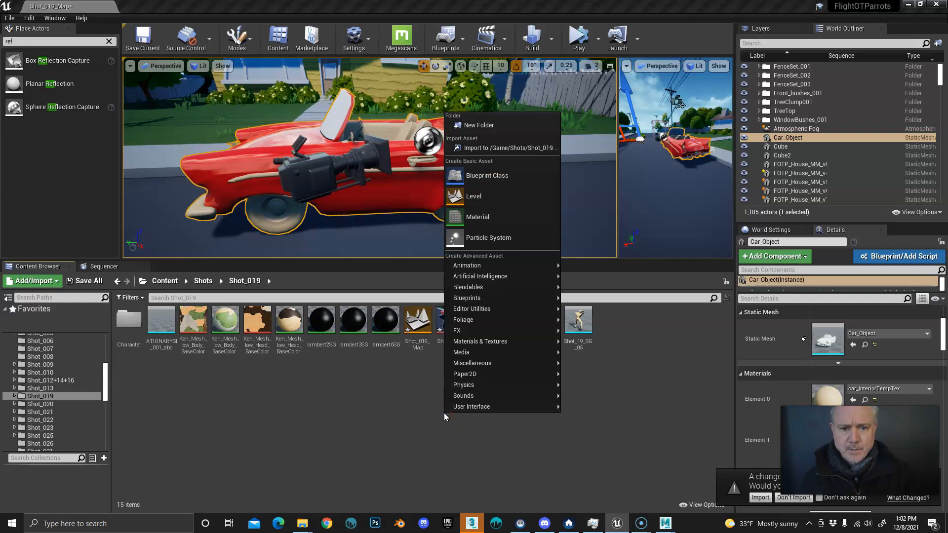
click(502, 149)
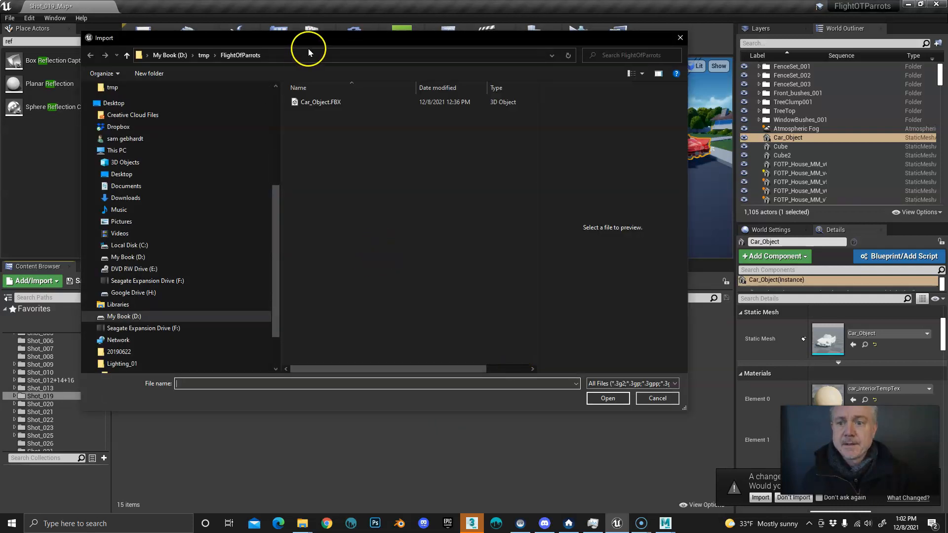
drag(313, 38, 456, 136)
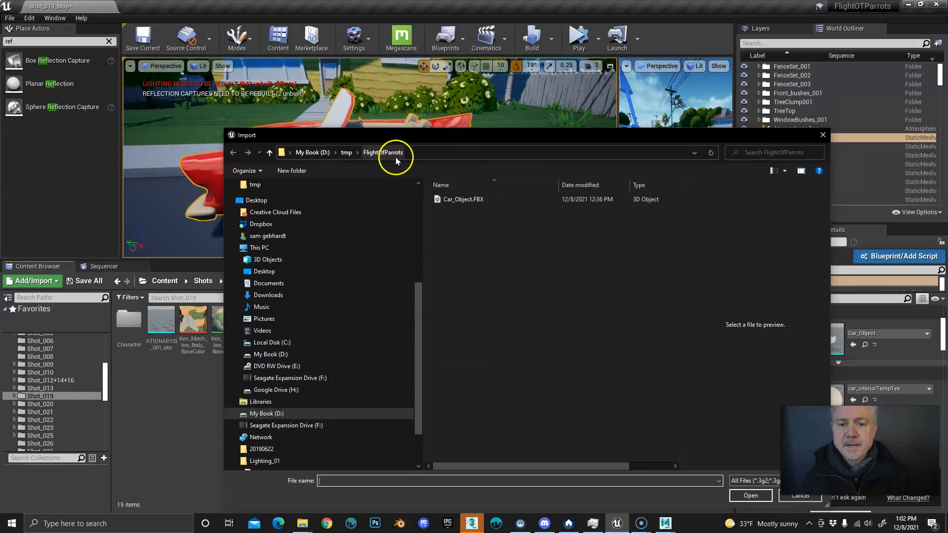
drag(437, 138, 524, 135)
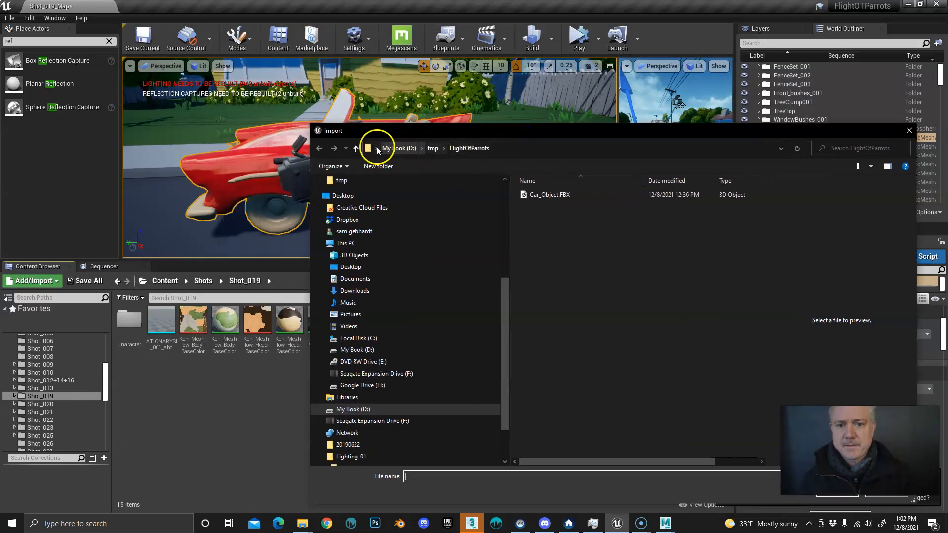
click(516, 147)
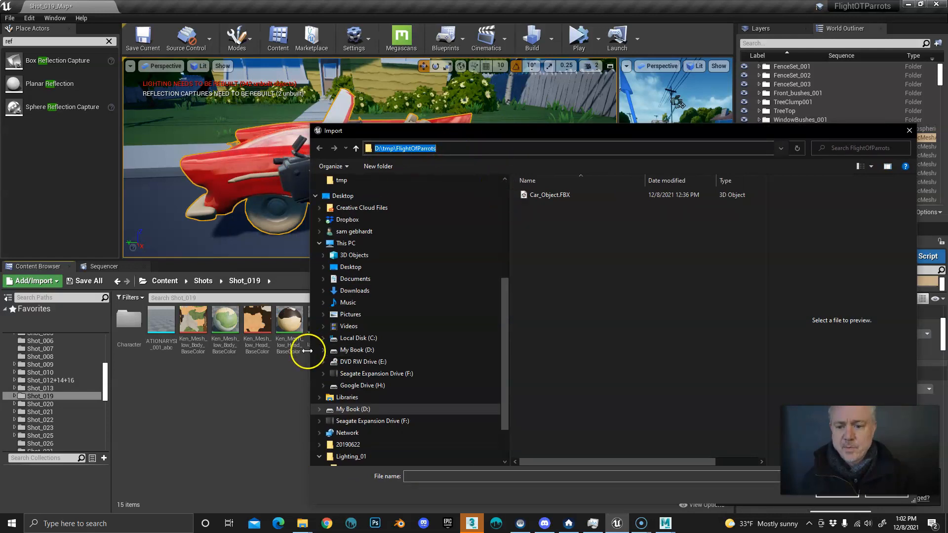
drag(476, 133, 947, 276)
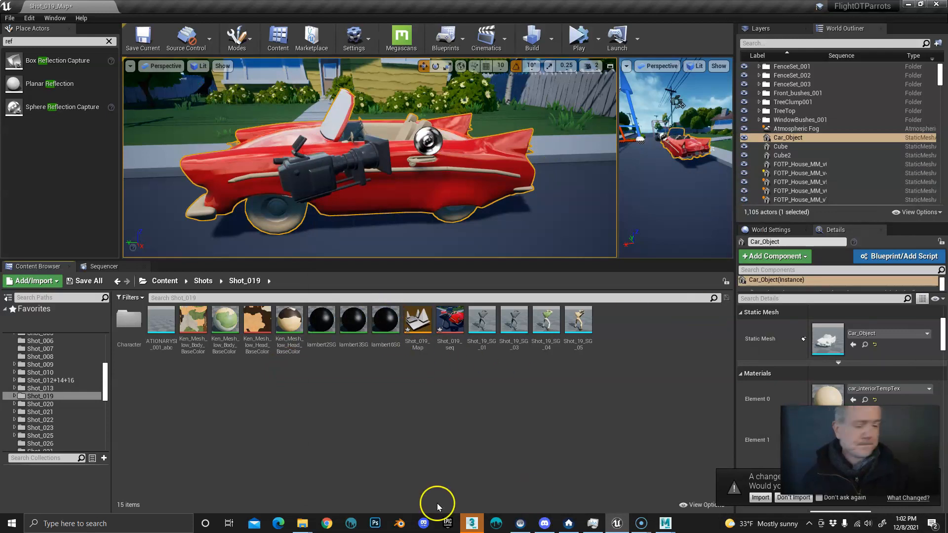
Reveal the Ken_Mesh_low_Head_BaseColor texture in File Explorer and copy the path of its Shot_019 folder.
click(382, 325)
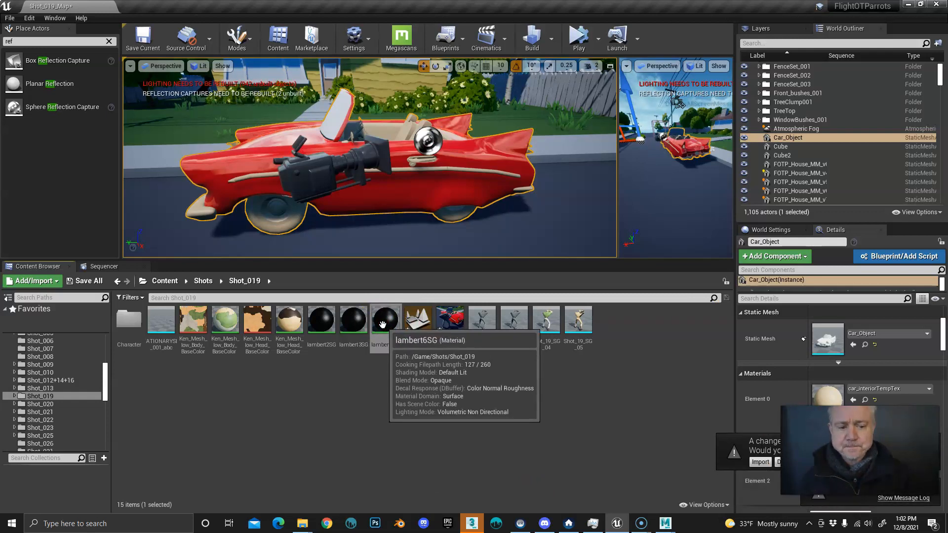
click(369, 412)
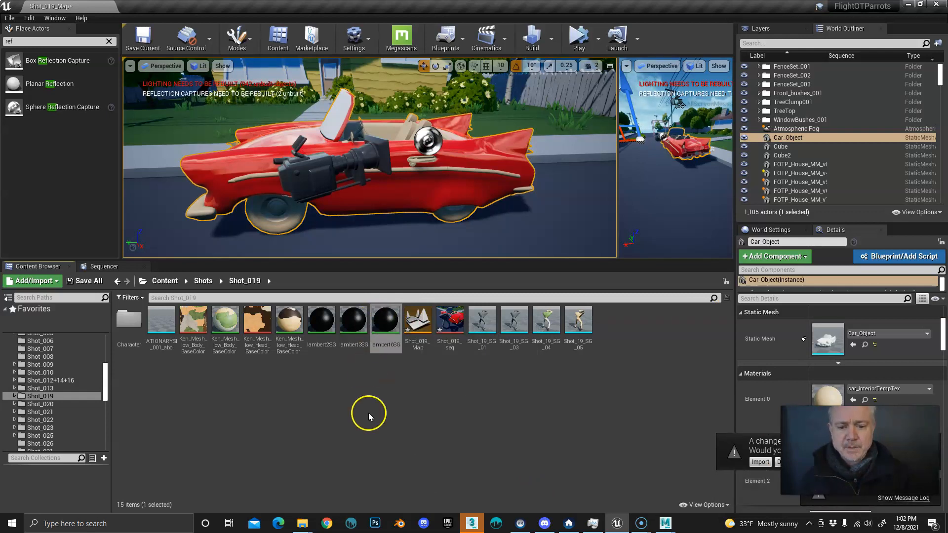
click(385, 321)
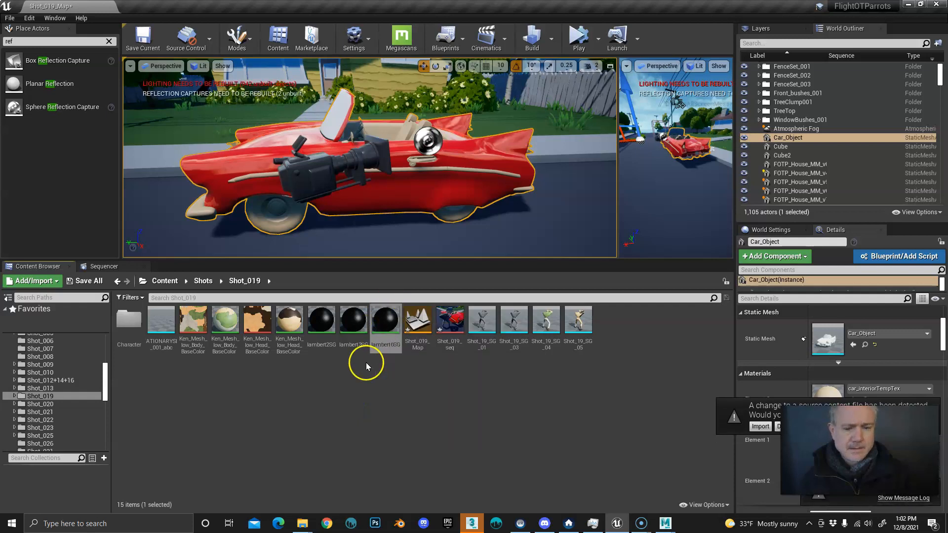
right_click(260, 322)
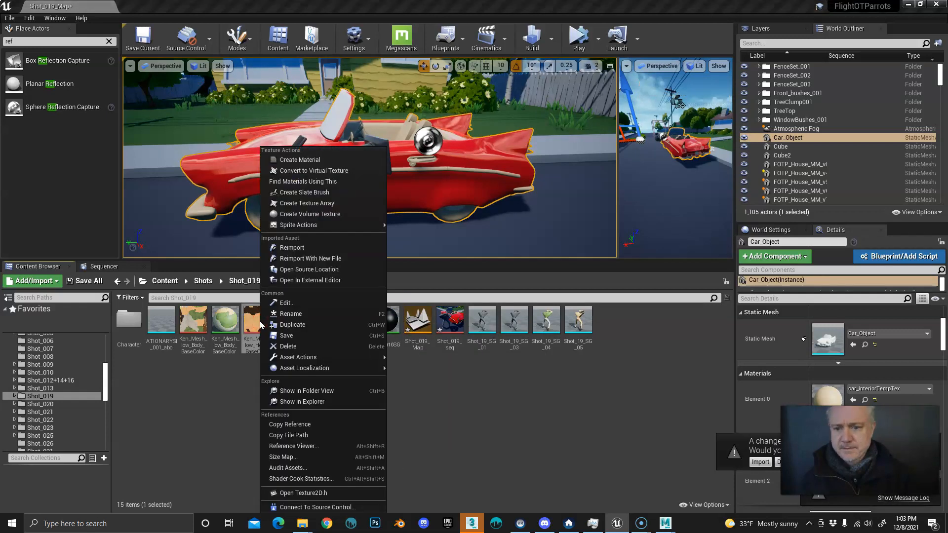
click(237, 408)
right_click(252, 325)
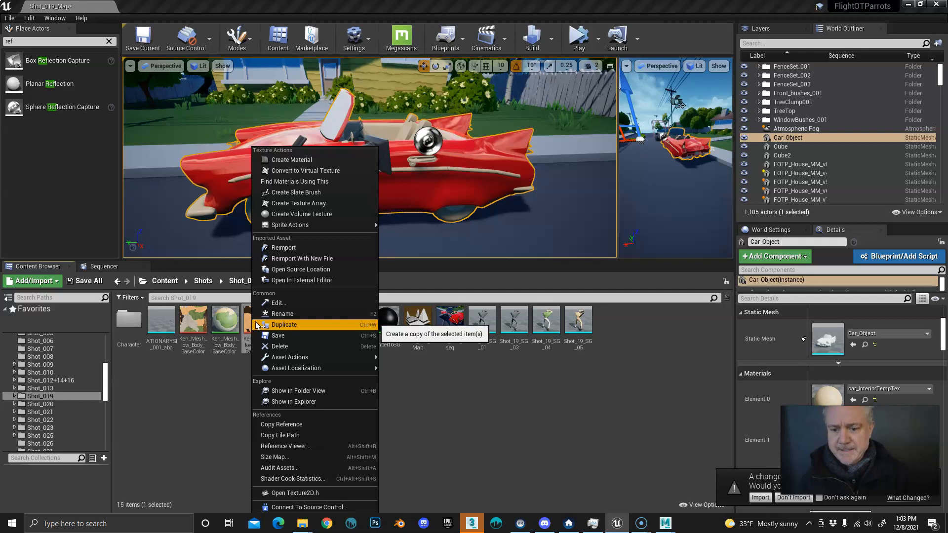
click(314, 403)
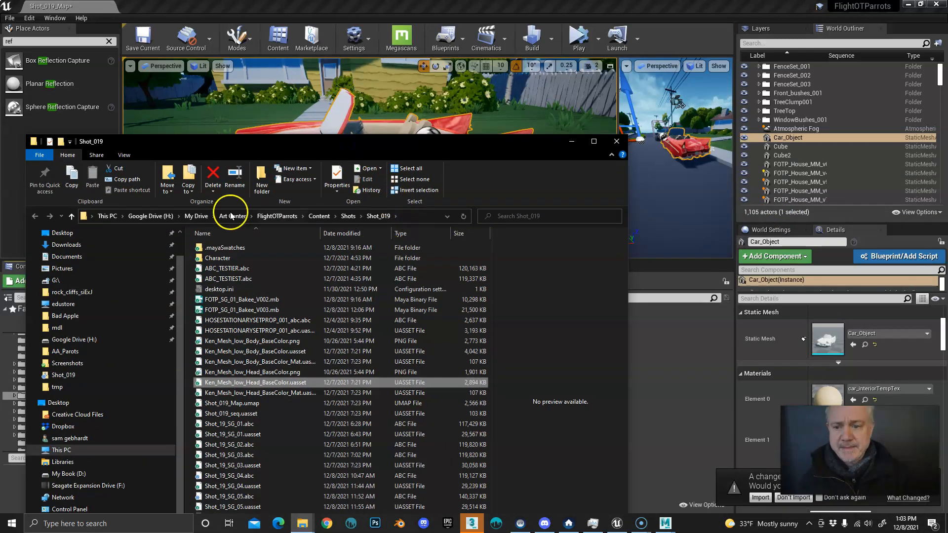
click(424, 218)
key(ctrl+c)
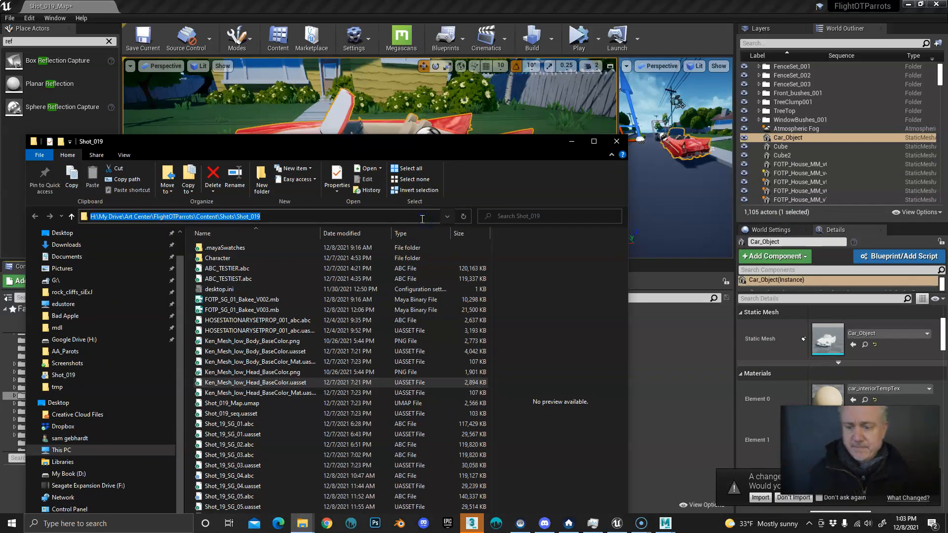
Start importing Shot_19_SG_07.abc from the project's Content\Shots\Shot_019 folder into the Shot_019 content folder.
click(413, 10)
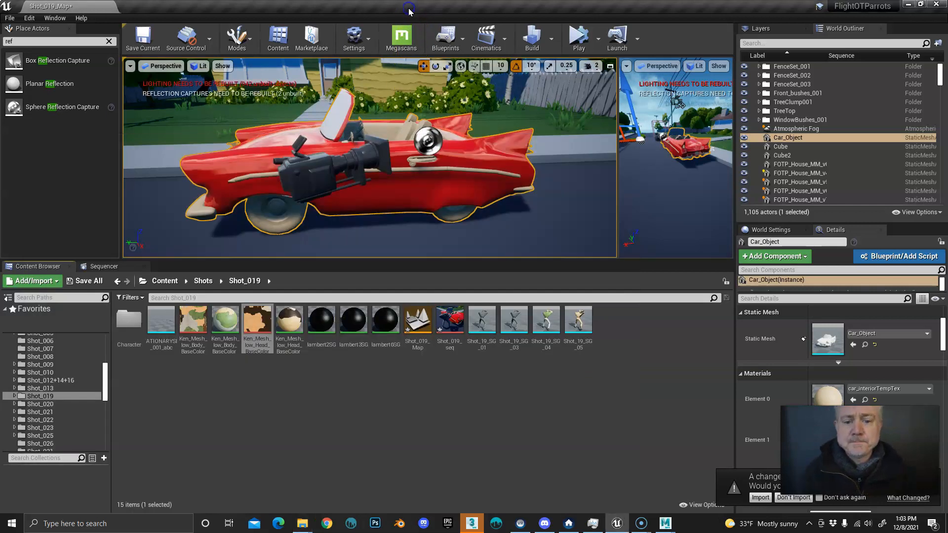
right_click(421, 404)
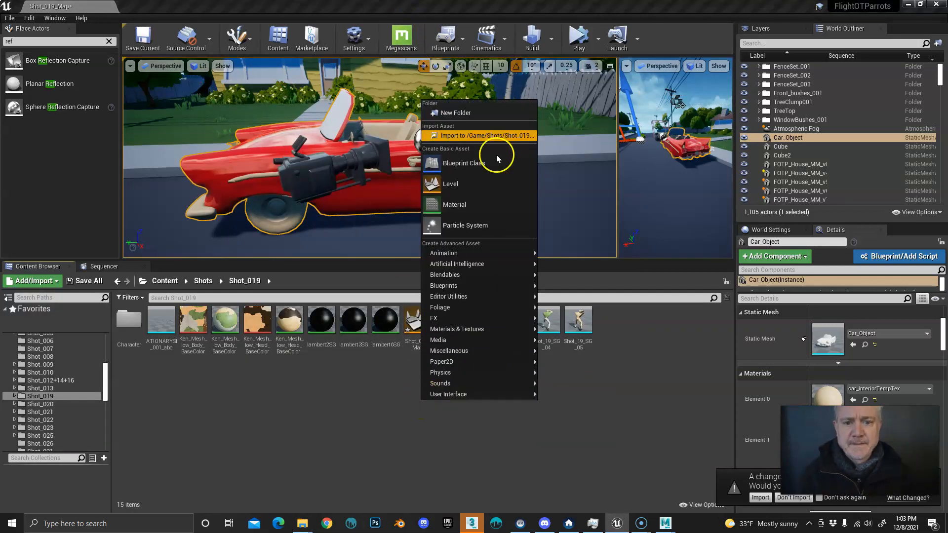
click(486, 142)
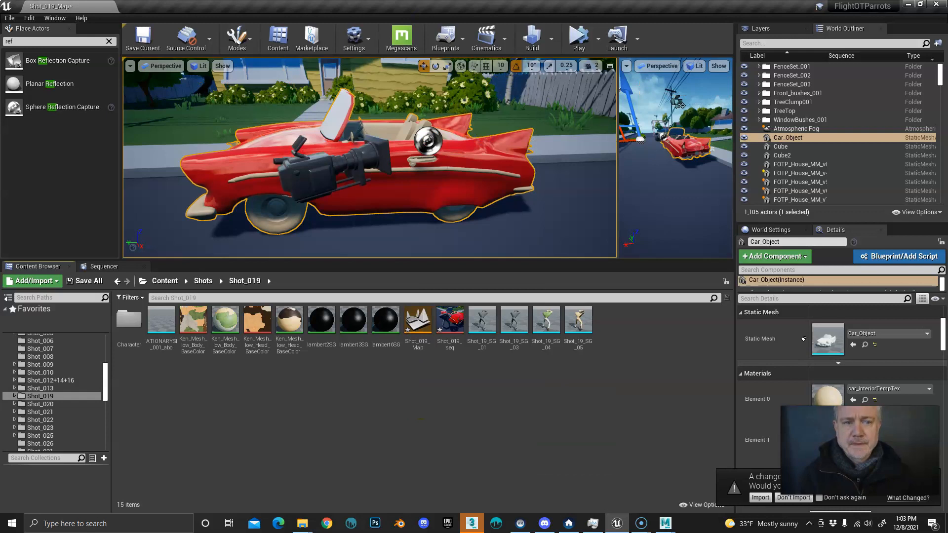
click(391, 181)
key(ctrl+v)
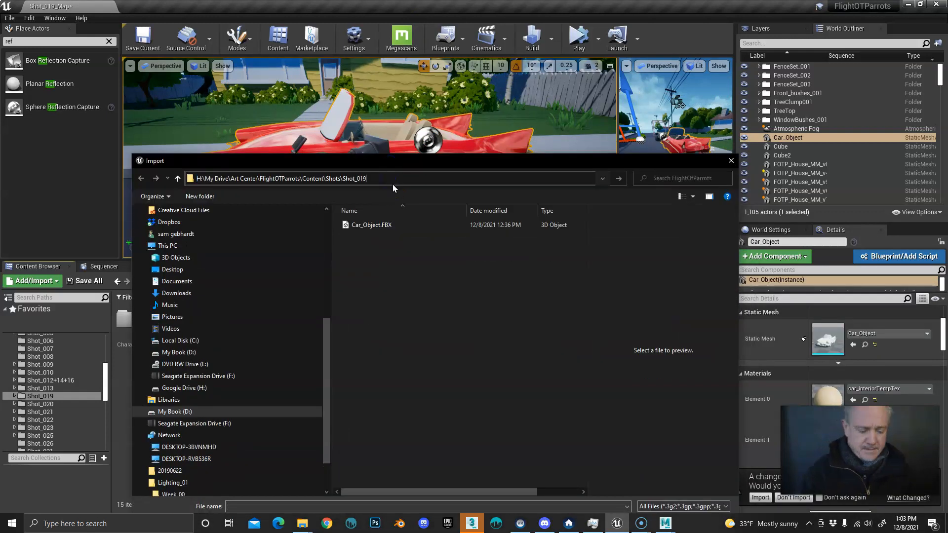
key(Return)
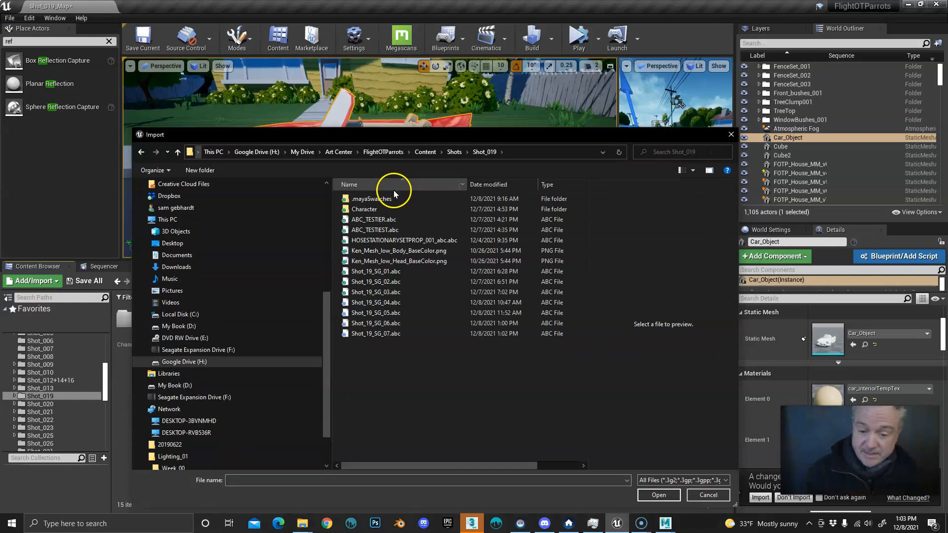
click(374, 334)
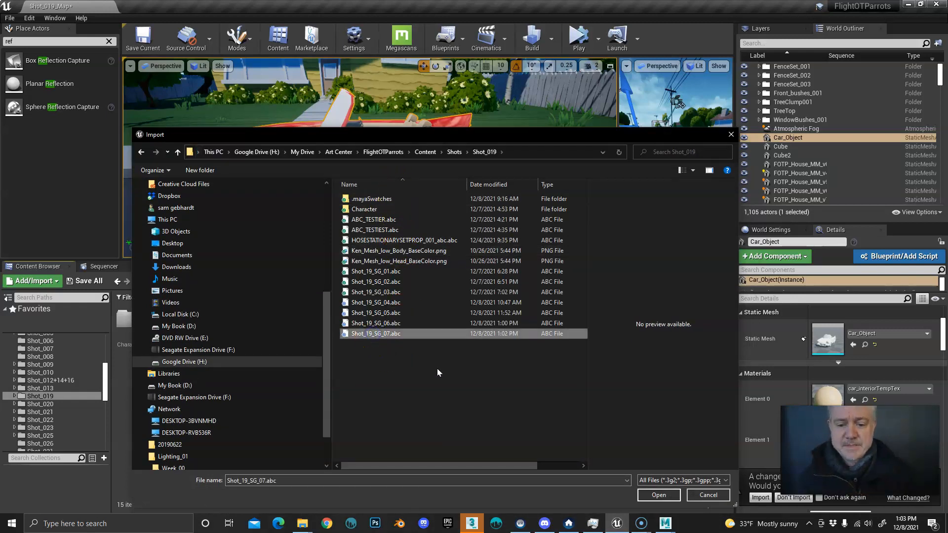
click(660, 495)
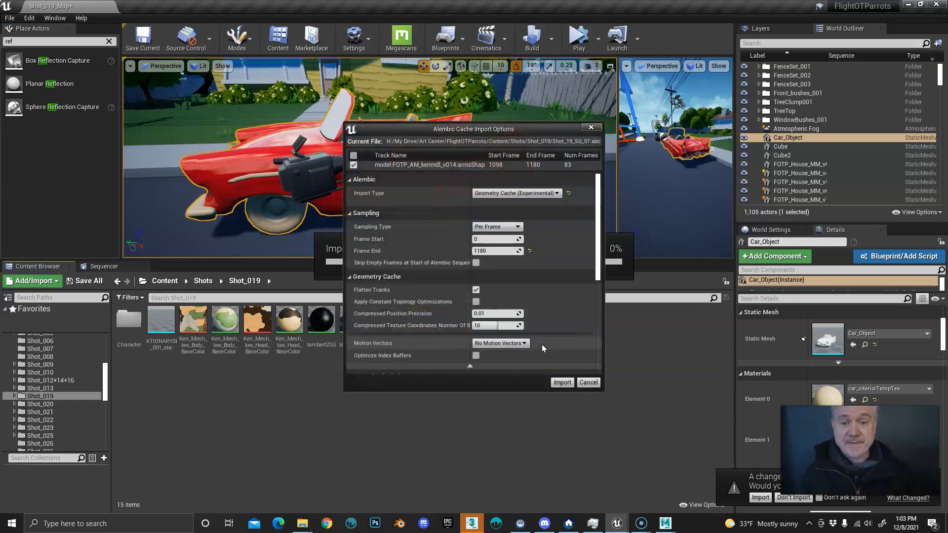
Enlarge the Alembic Cache Import Options dialog and set the import type to Geometry Cache (Experimental).
drag(412, 131, 377, 101)
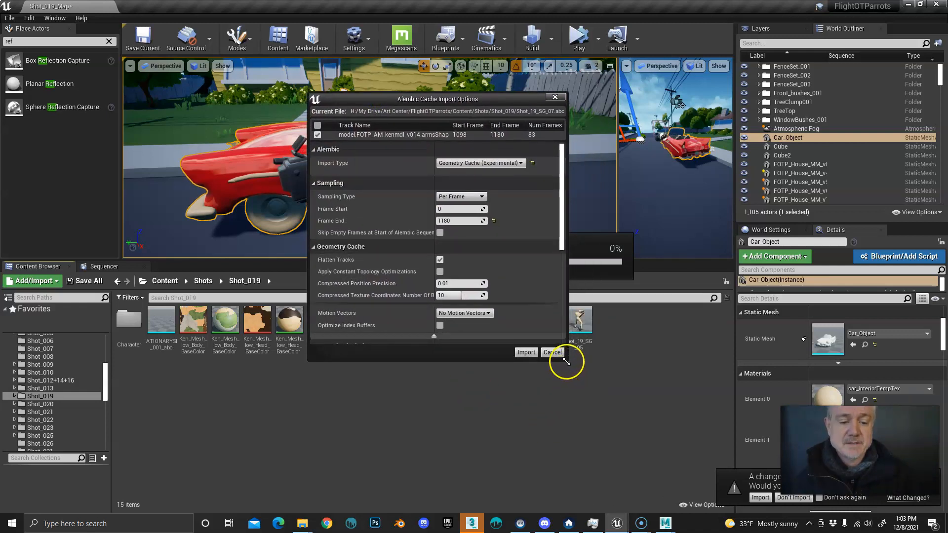
drag(566, 361, 641, 479)
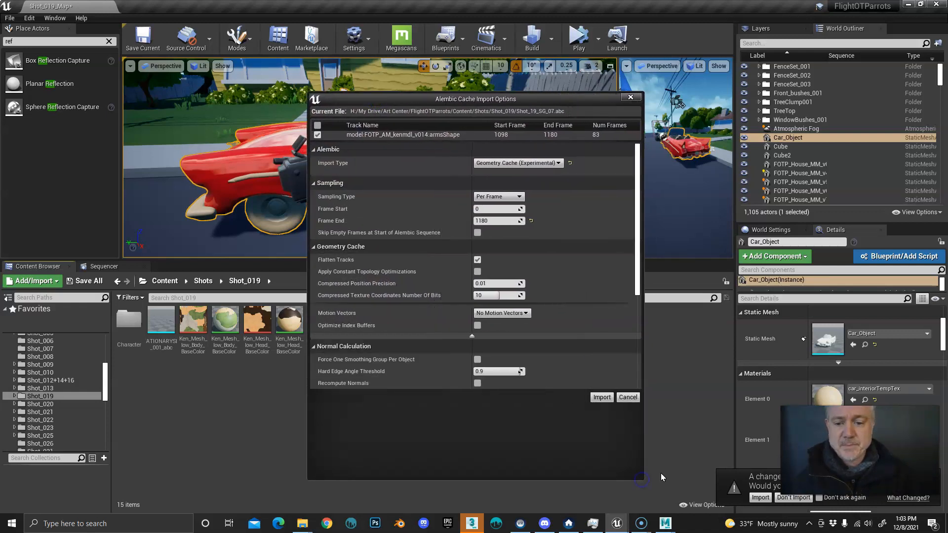
drag(535, 99, 510, 91)
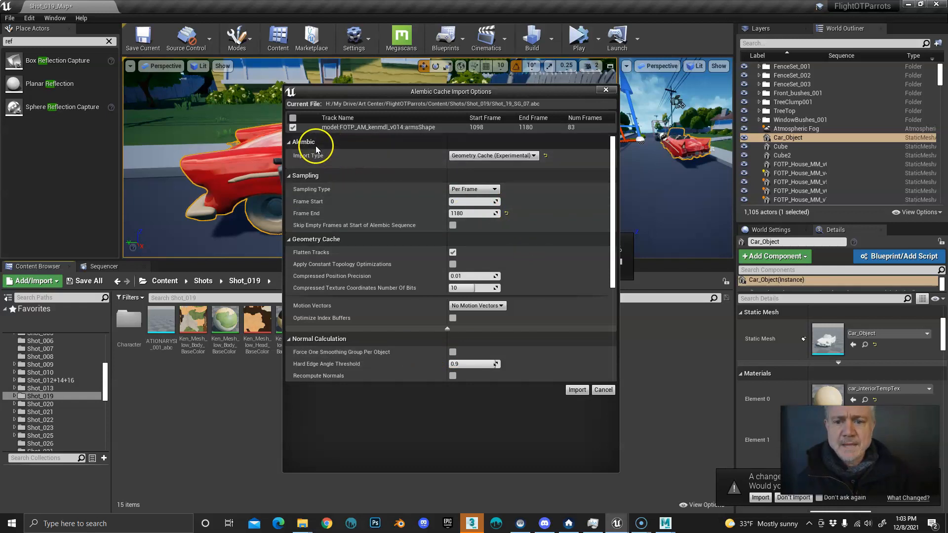
click(483, 156)
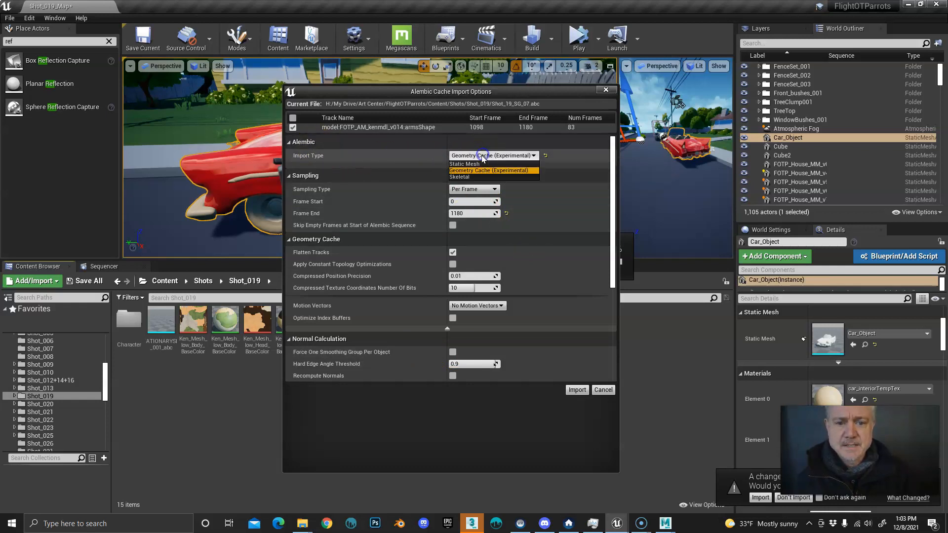
click(478, 165)
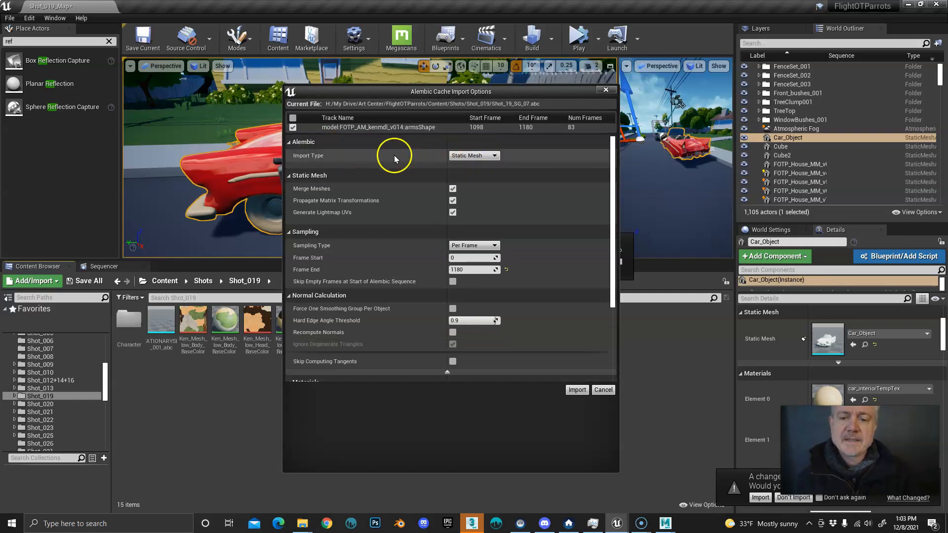
click(475, 155)
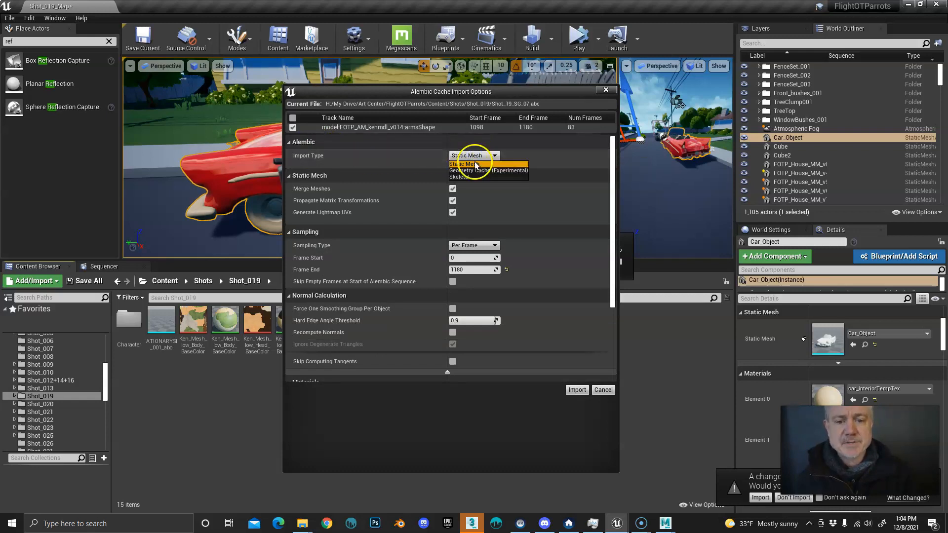
click(475, 170)
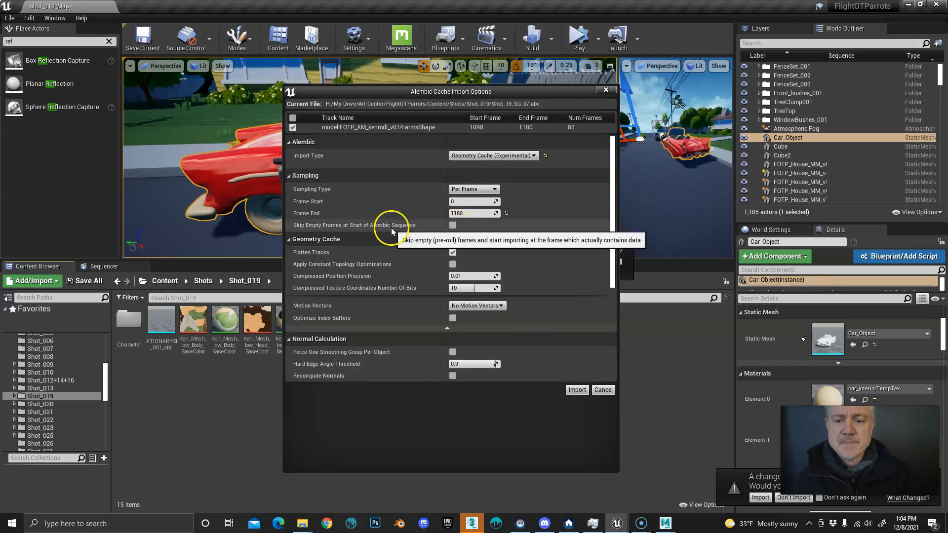
Check the animation's start frame in Maya, return to Unreal Engine and set the import's Frame Start to 1098.
click(466, 204)
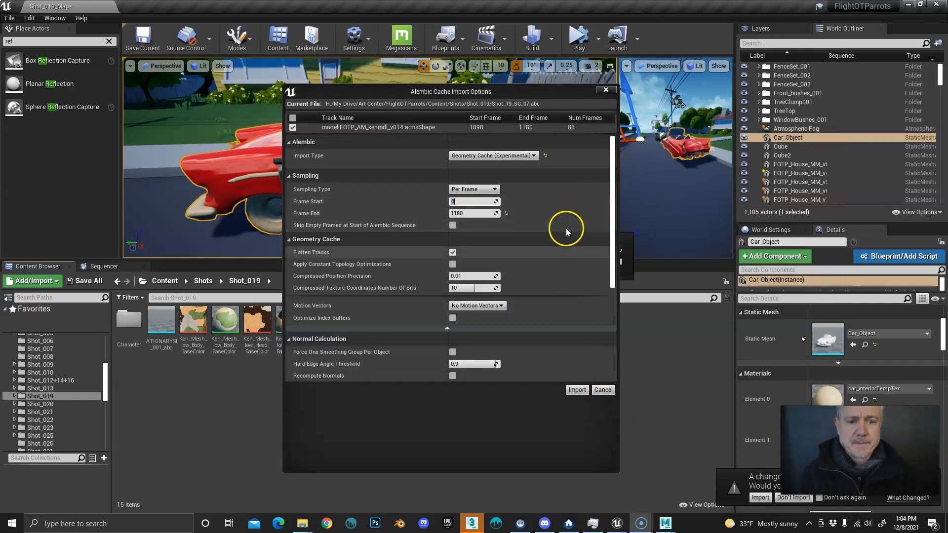
click(665, 525)
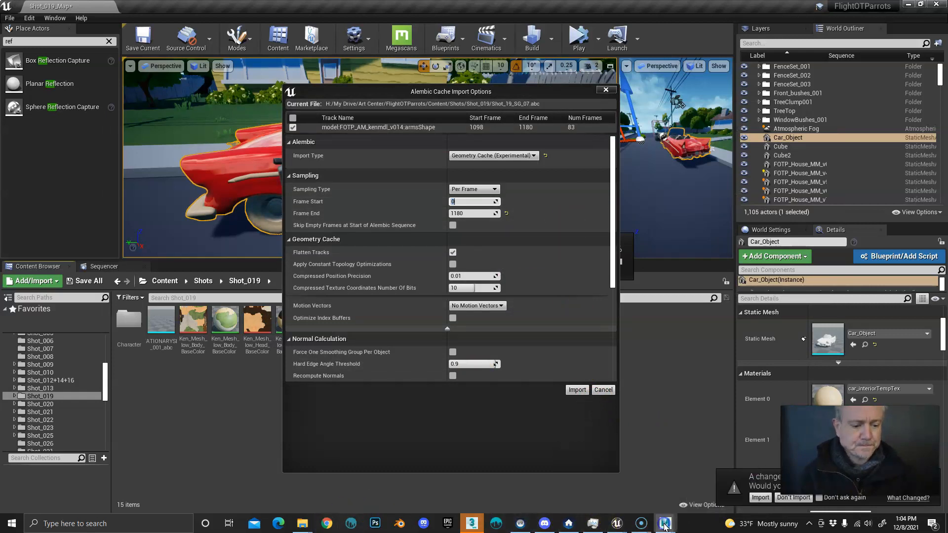
click(694, 494)
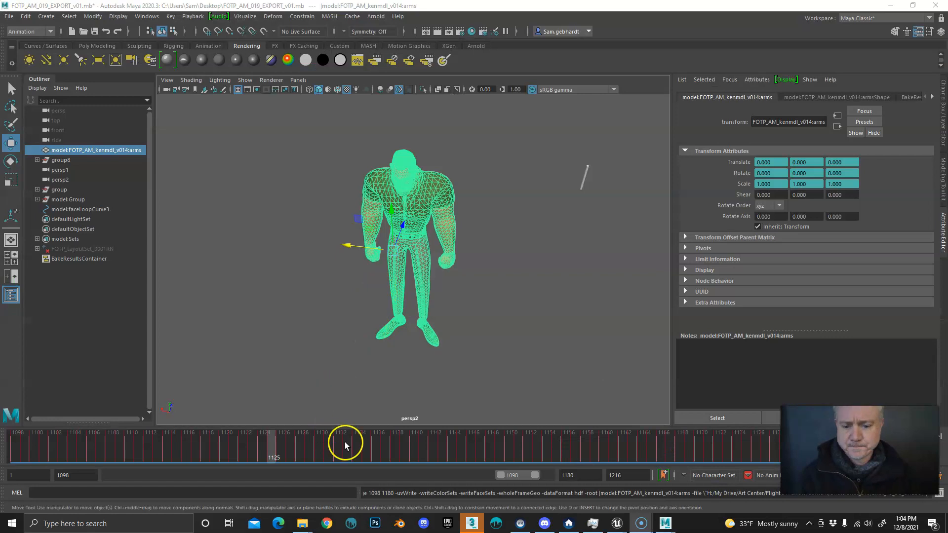
mouse_move(619, 528)
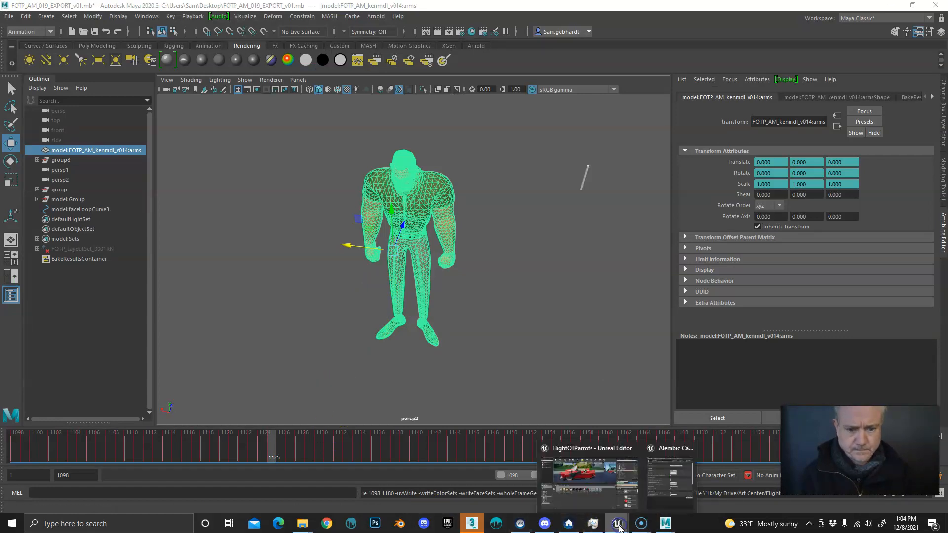
click(583, 479)
click(467, 200)
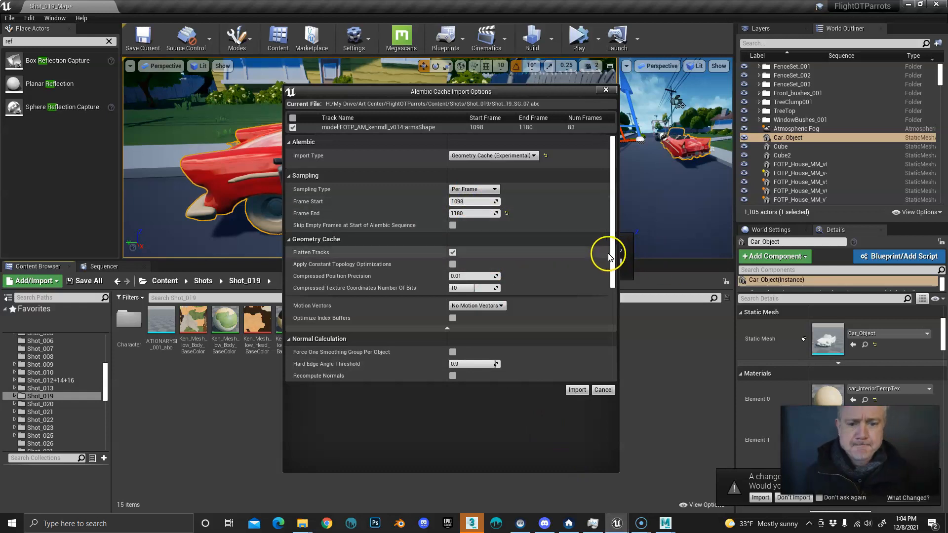
Apply the Autodesk Maya conversion preset, override its X rotation with 90, and import the Alembic cache.
scroll(610, 253, down, 1)
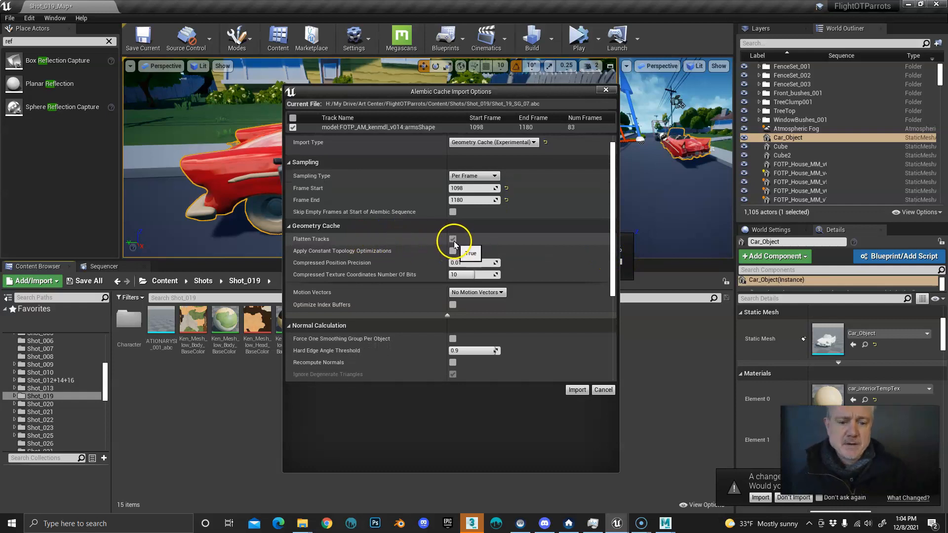
drag(611, 282, 625, 376)
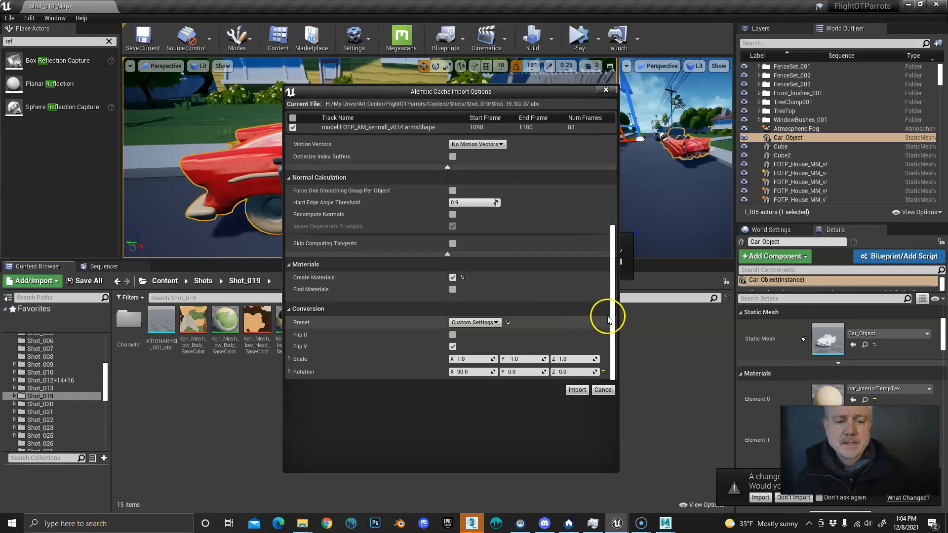
drag(616, 315, 613, 348)
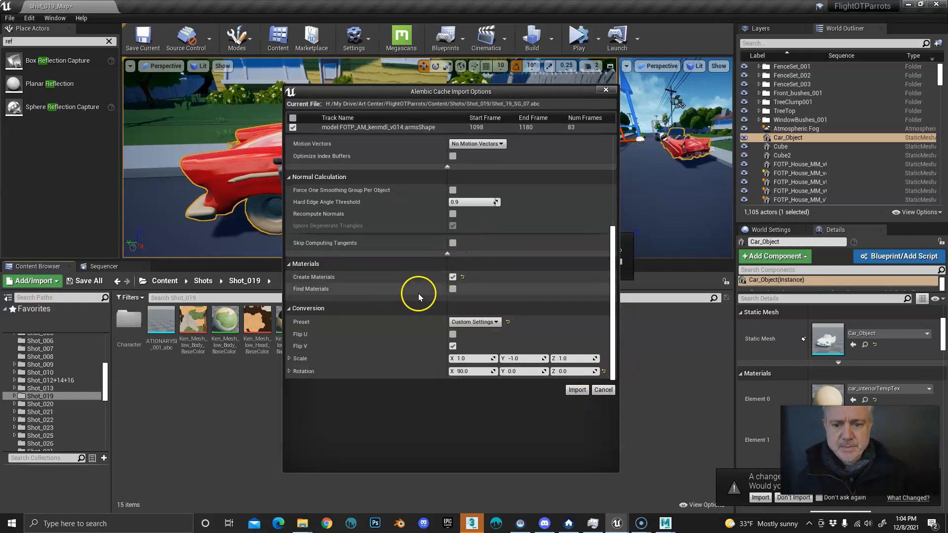
click(460, 277)
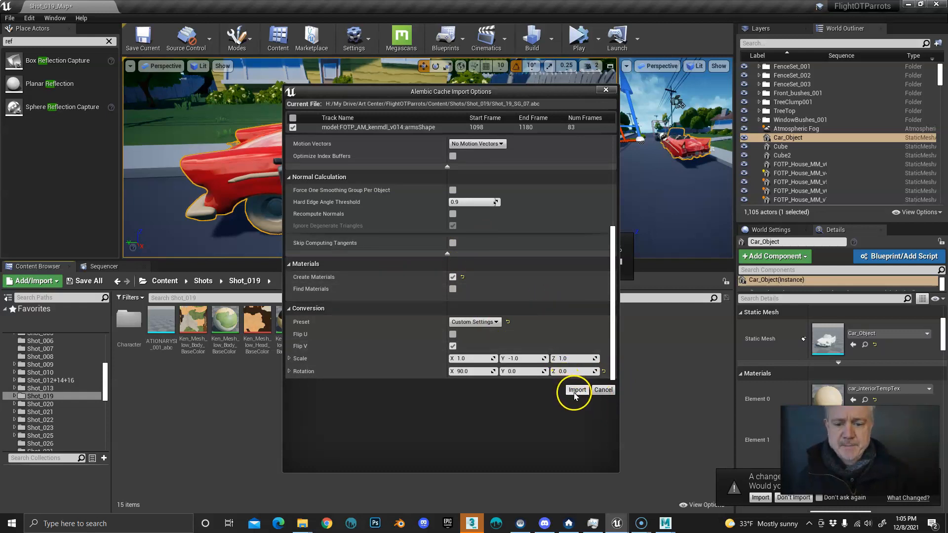
click(471, 322)
click(473, 330)
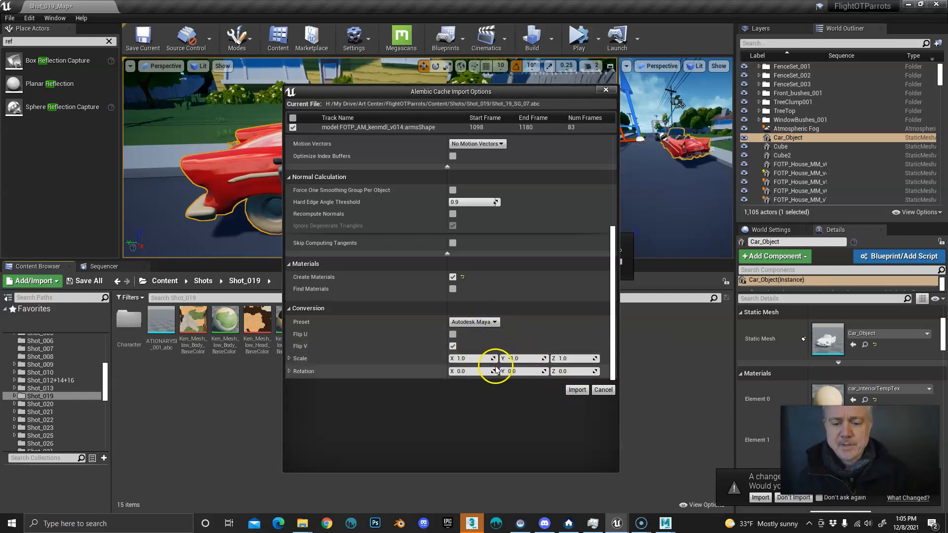
click(472, 371)
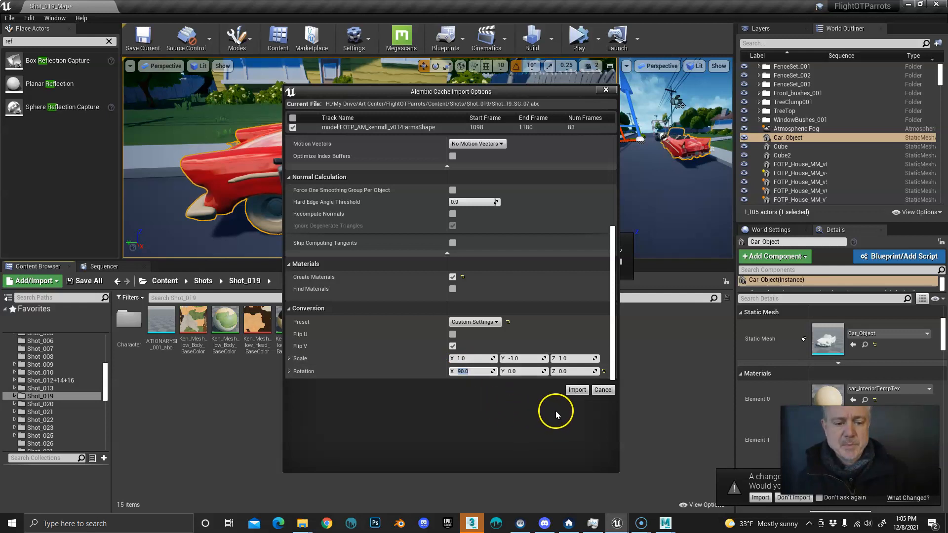
drag(517, 94, 479, 93)
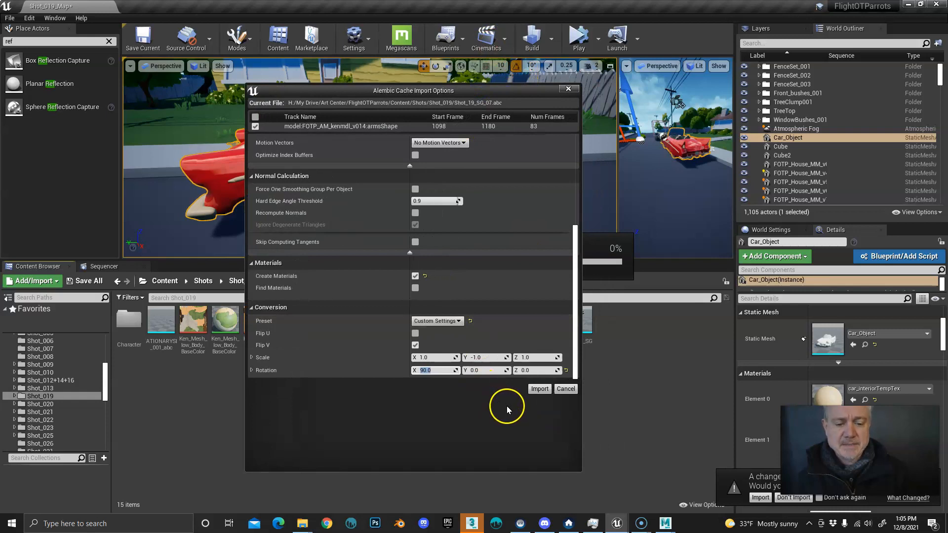
click(440, 372)
click(540, 389)
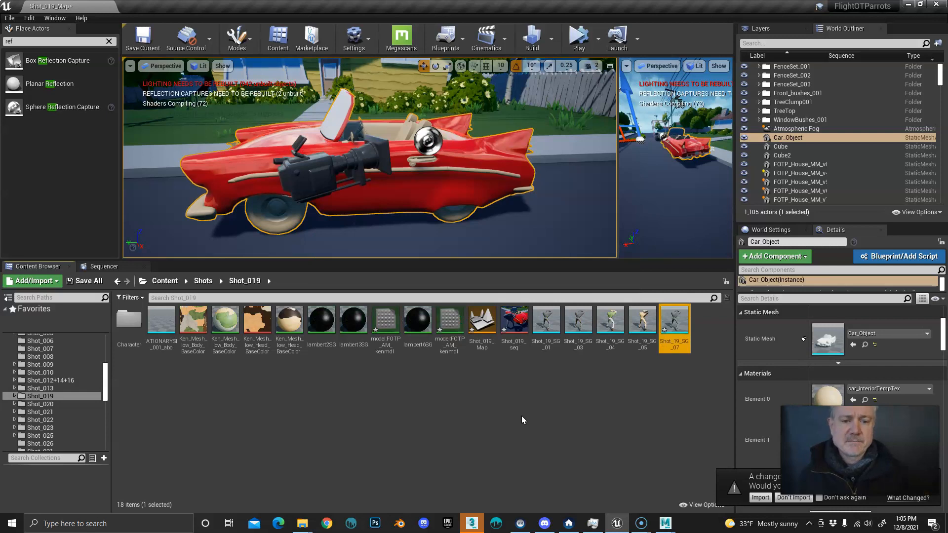
Place the Shot_19_SG_07 geometry cache in the level beside the car and reset its location to the origin.
drag(534, 260, 533, 312)
alt+drag(523, 251, 39, 232)
alt+drag(492, 251, 463, 229)
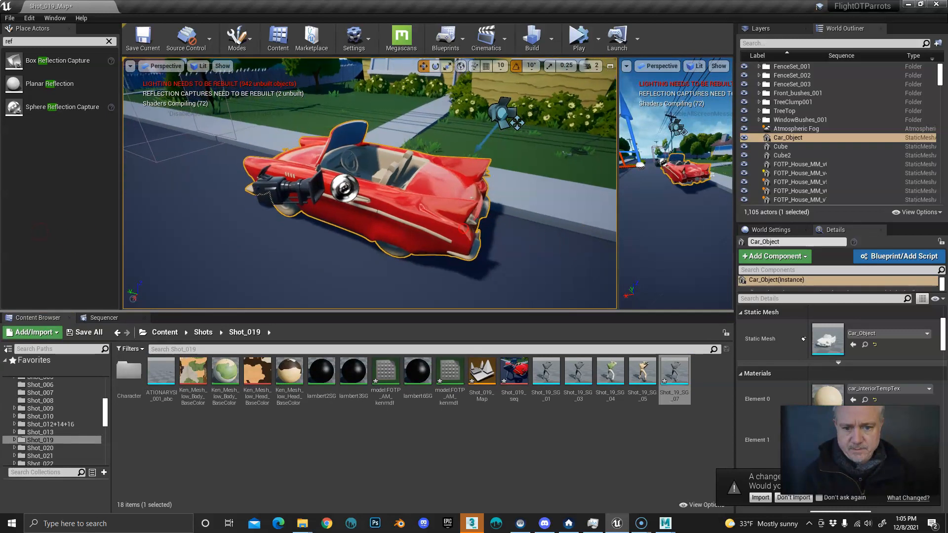
alt+middle_drag(462, 228, 447, 204)
drag(677, 379, 310, 270)
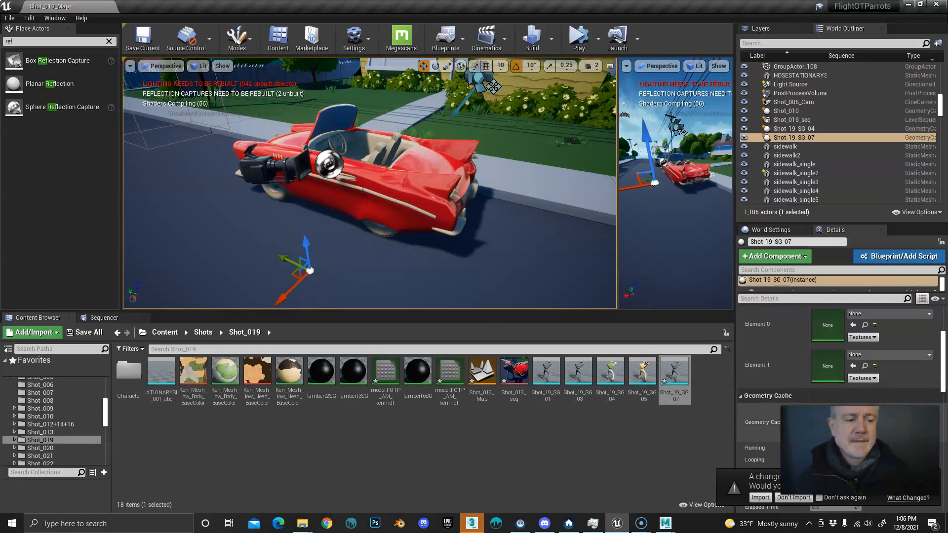
drag(943, 363, 944, 338)
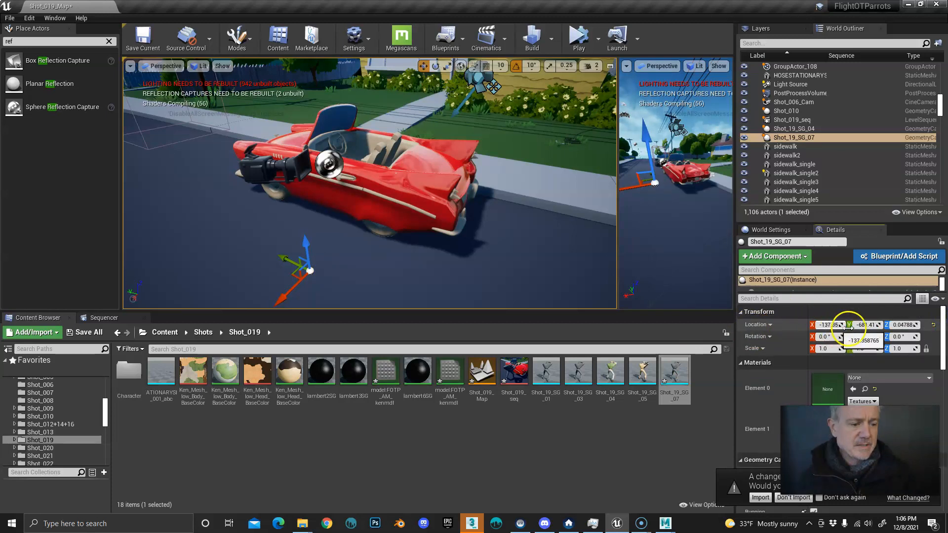
click(934, 326)
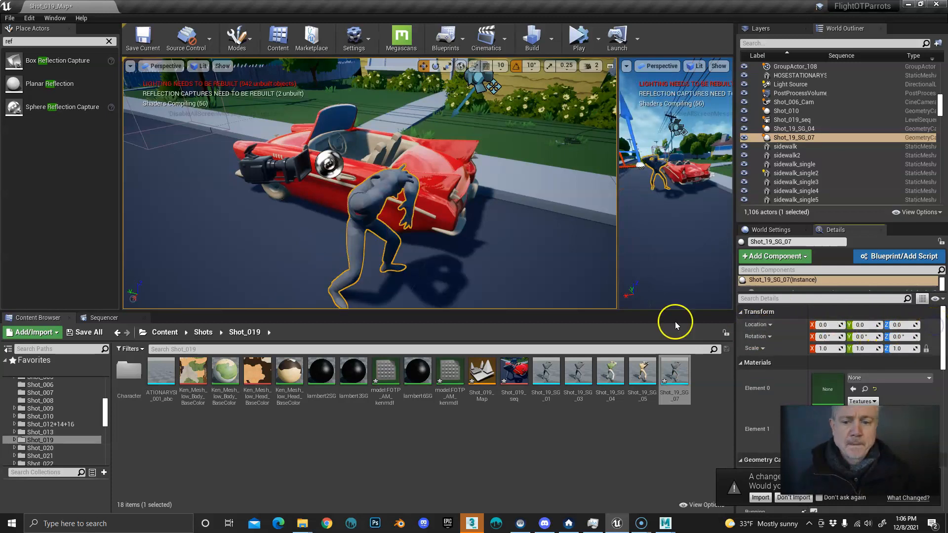
Assign Ken_Mesh_low_Head_BaseColor_Mat to Element 0 and Ken_Mesh_low_Body_BaseColor_Mat to Element 1 of the placed Shot_19_SG_07 character.
alt+drag(458, 237, 414, 244)
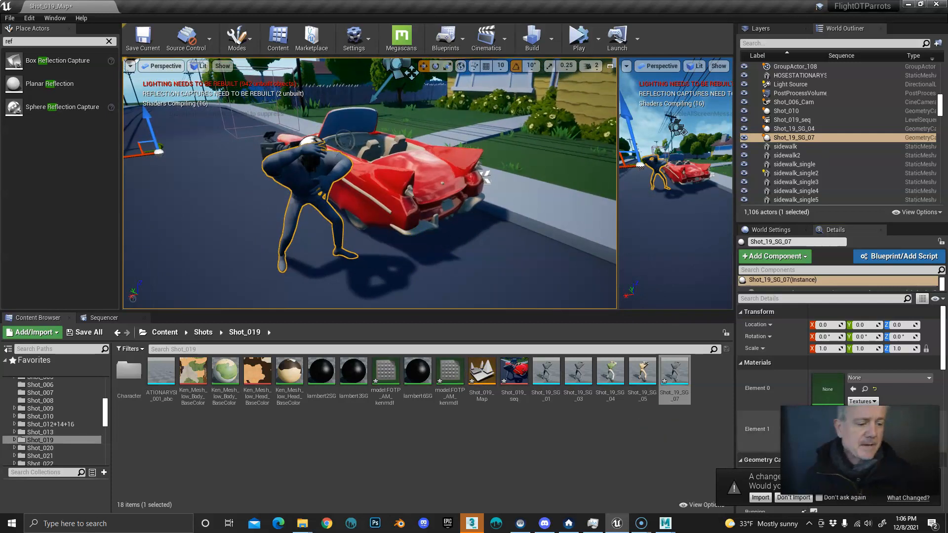
scroll(868, 371, down, 3)
drag(840, 220, 839, 117)
drag(941, 275, 938, 242)
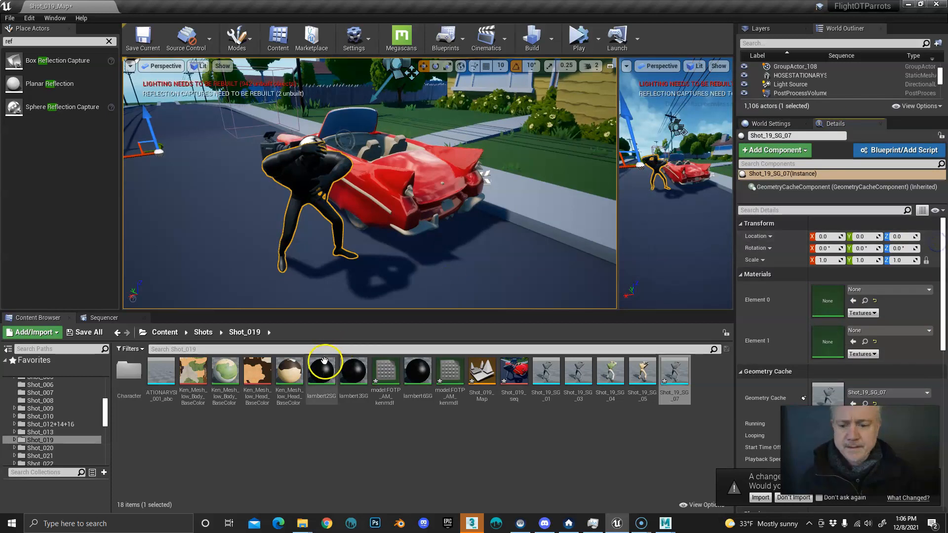
drag(287, 374, 826, 302)
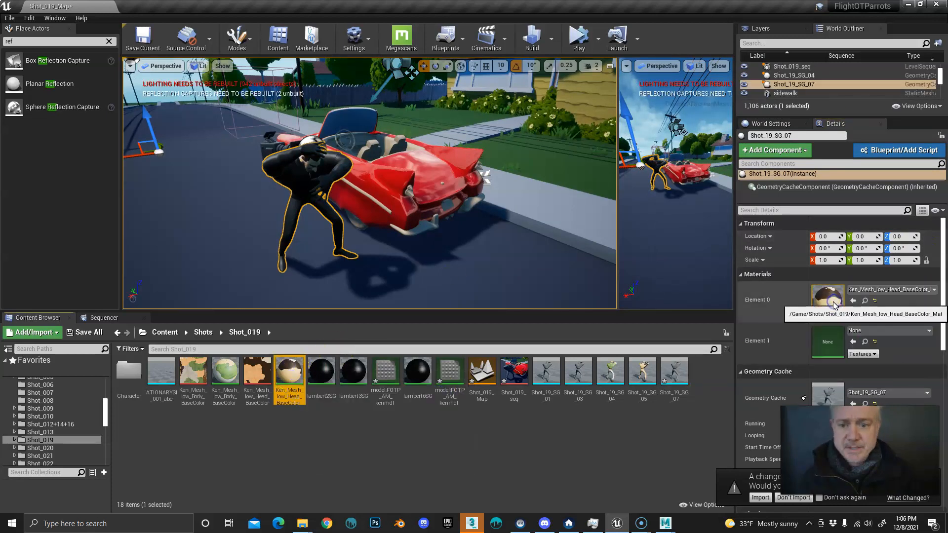
drag(225, 374, 828, 341)
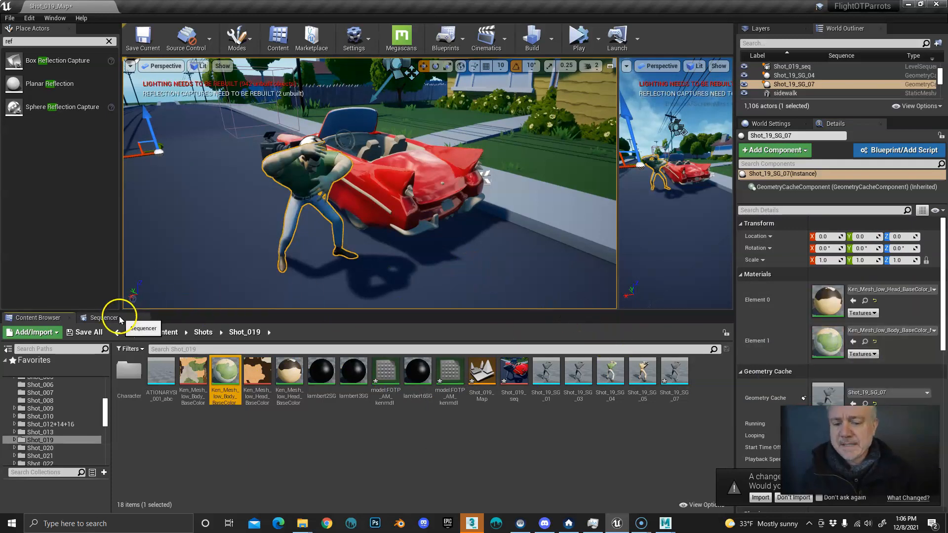
Add a new level sequence named Shot_019_V02_seq, saved in the Shots/Shot_019 folder.
click(100, 318)
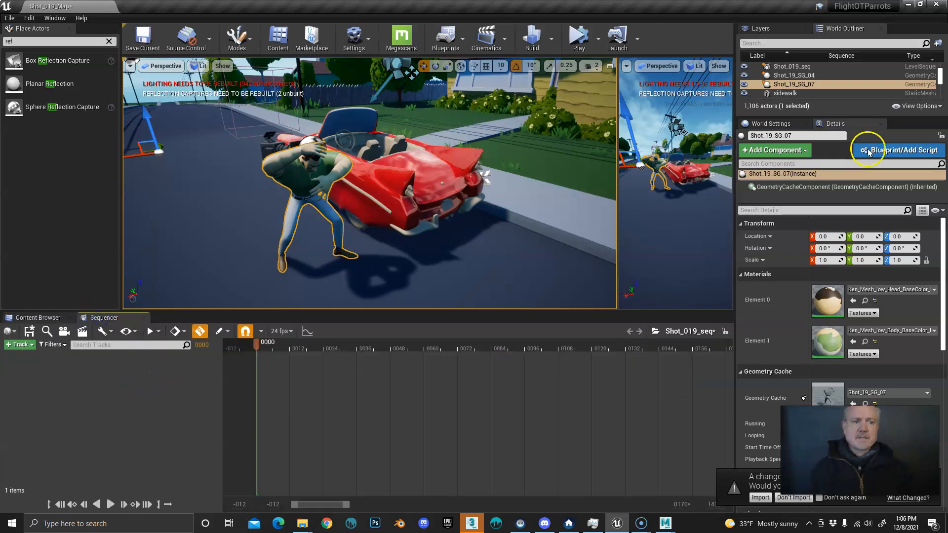
drag(873, 117, 830, 280)
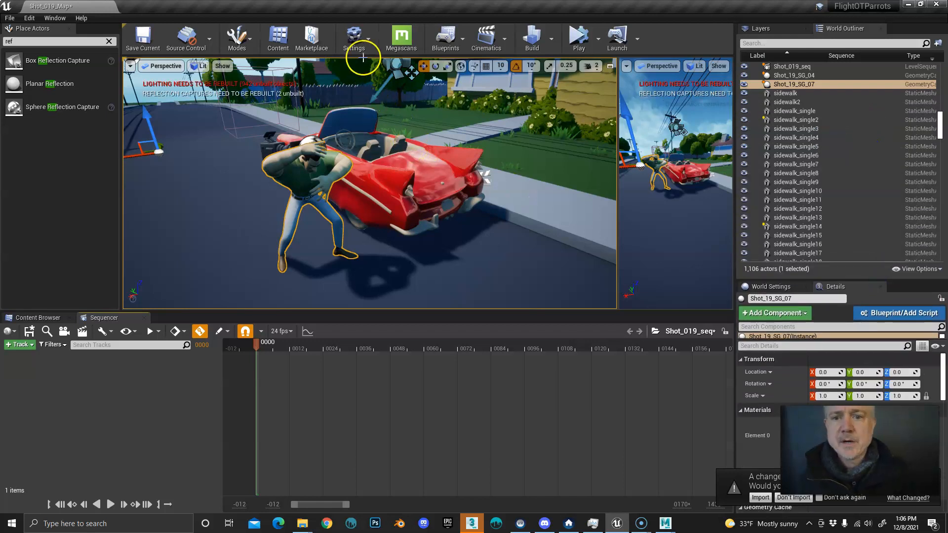
click(500, 43)
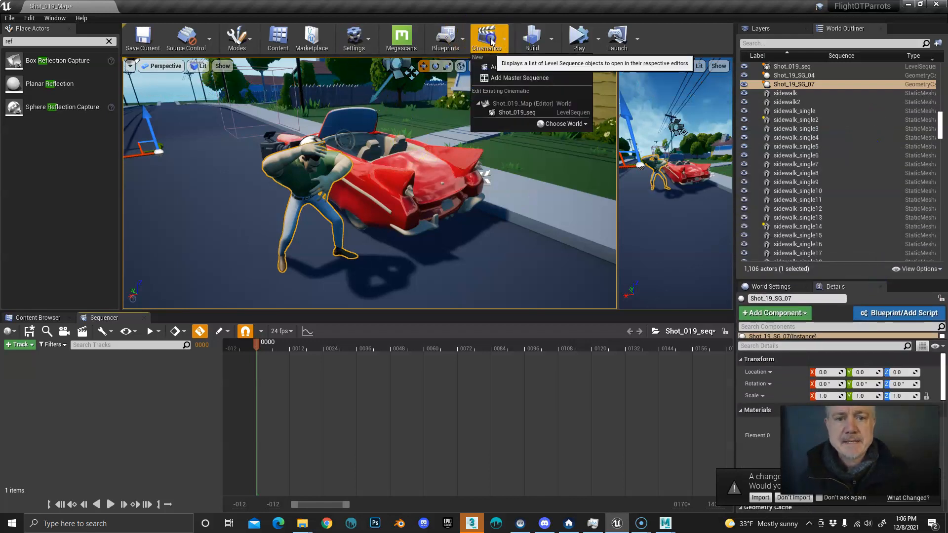
click(513, 71)
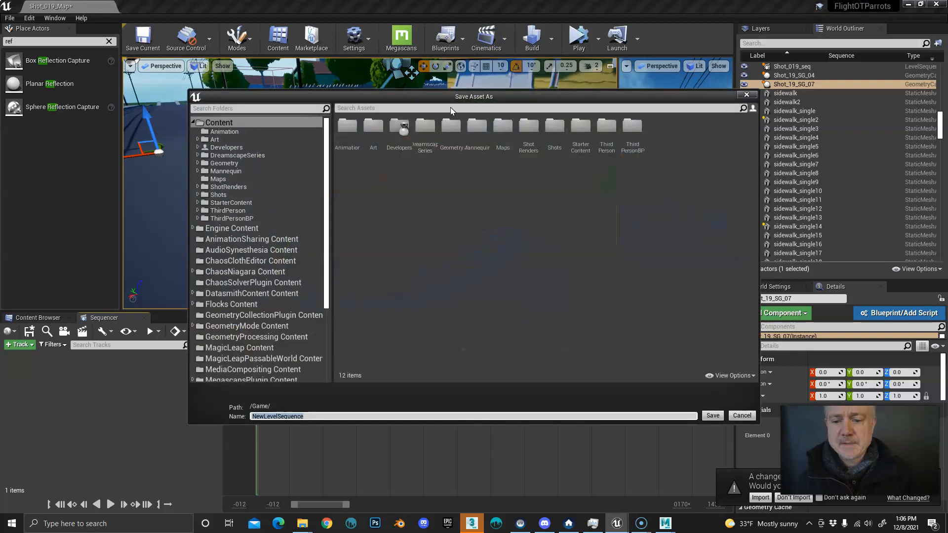
drag(660, 101, 630, 102)
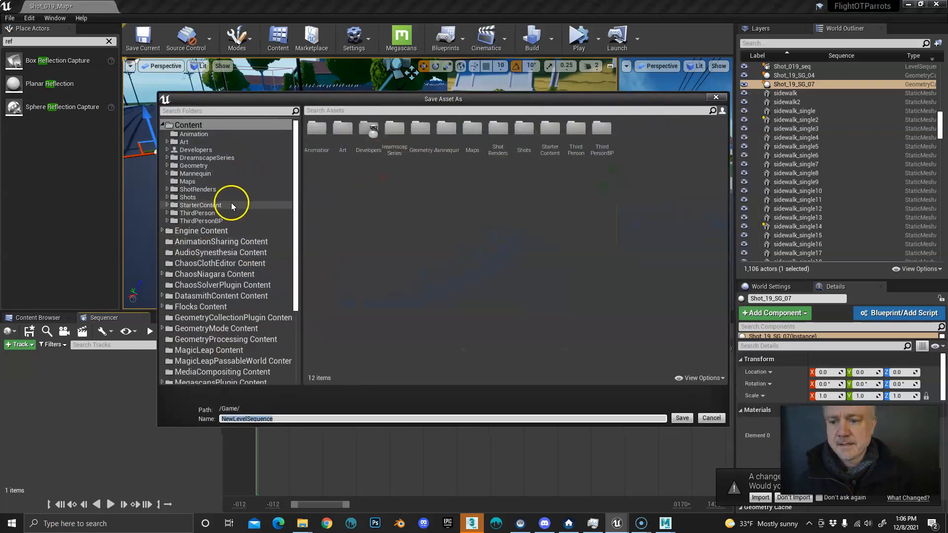
click(207, 198)
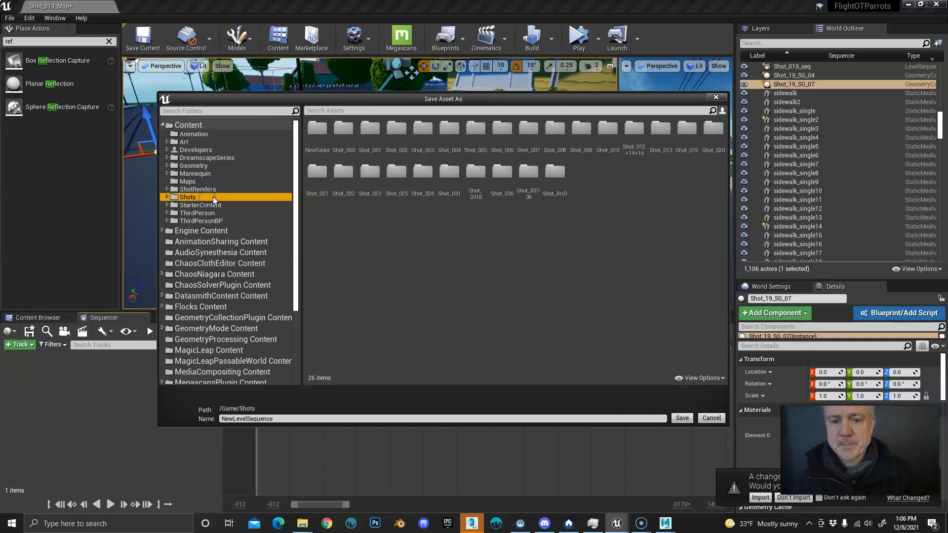
double_click(687, 132)
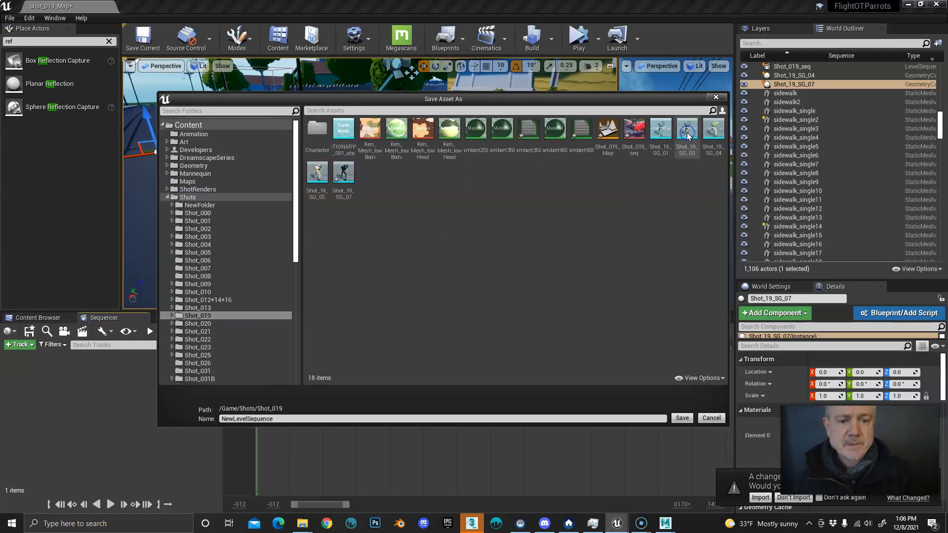
click(634, 148)
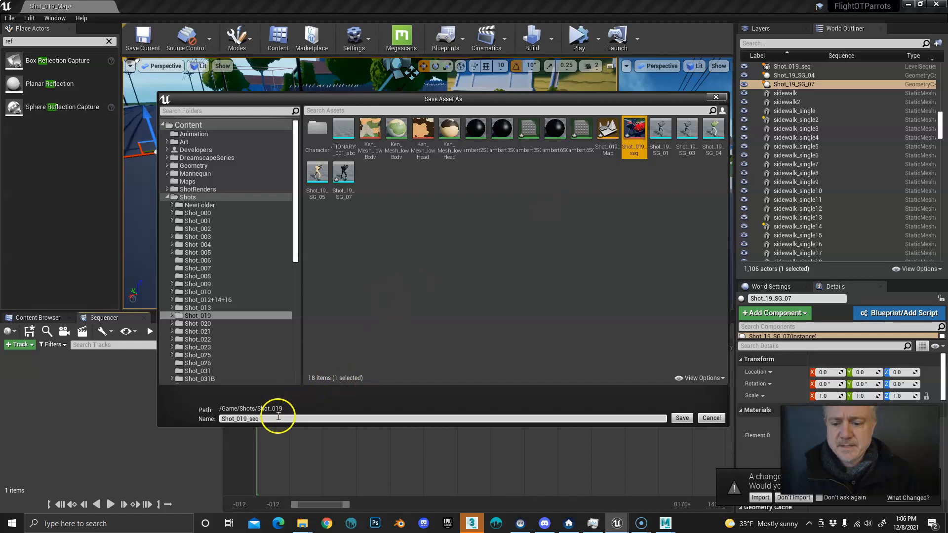
click(251, 419)
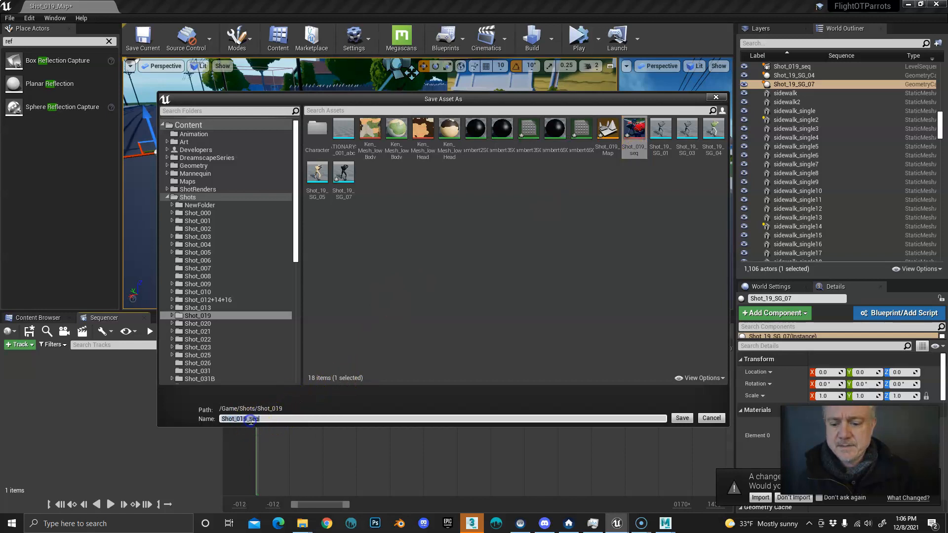
click(251, 419)
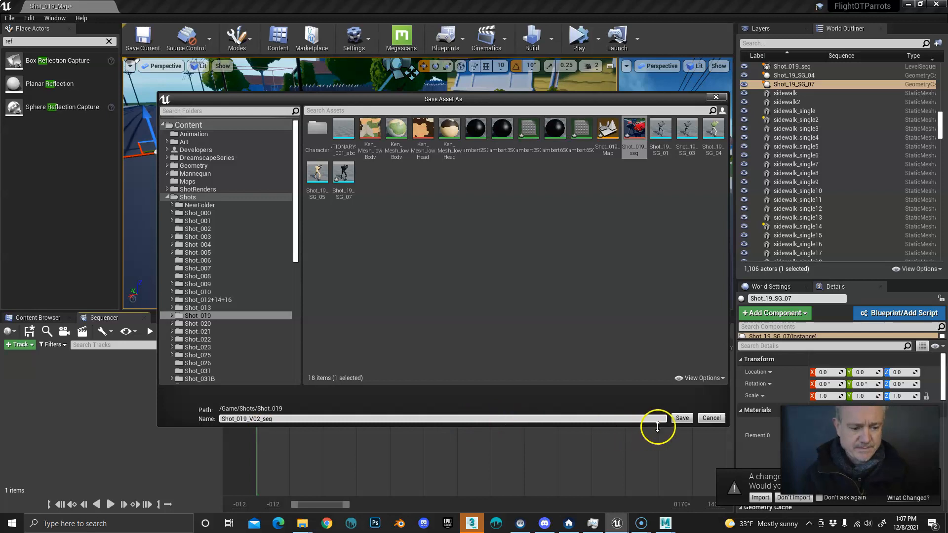
click(680, 421)
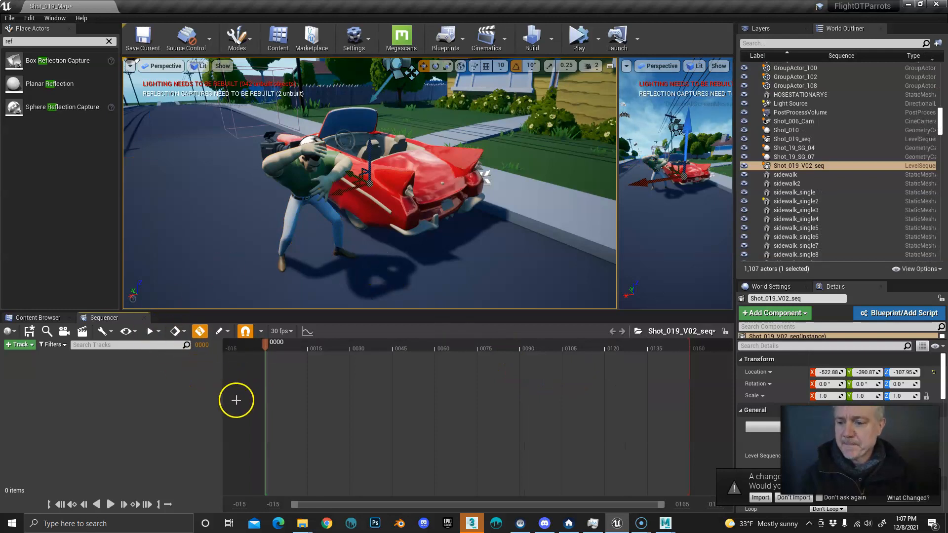
Add the Shot_19_SG_07 character to the new sequence and give it a Geometry Cache track.
click(307, 179)
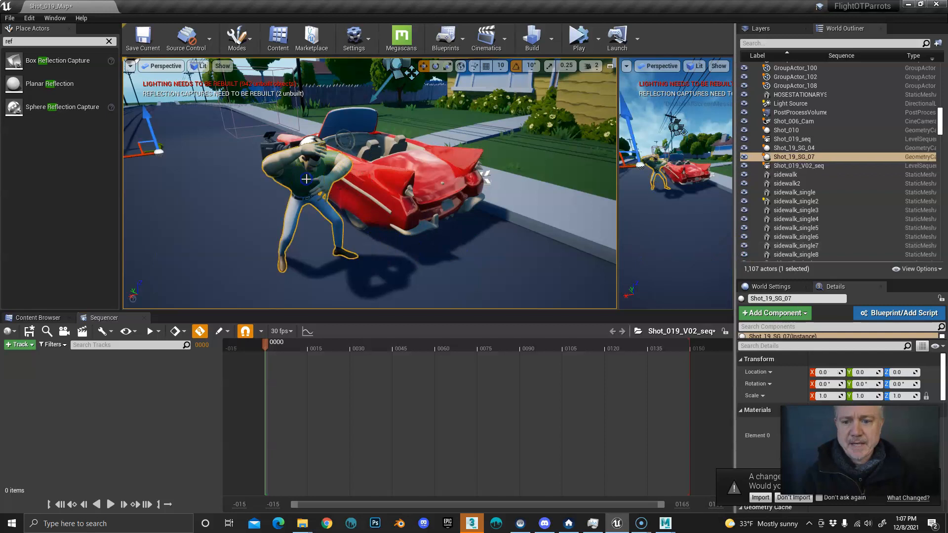
drag(787, 157, 57, 377)
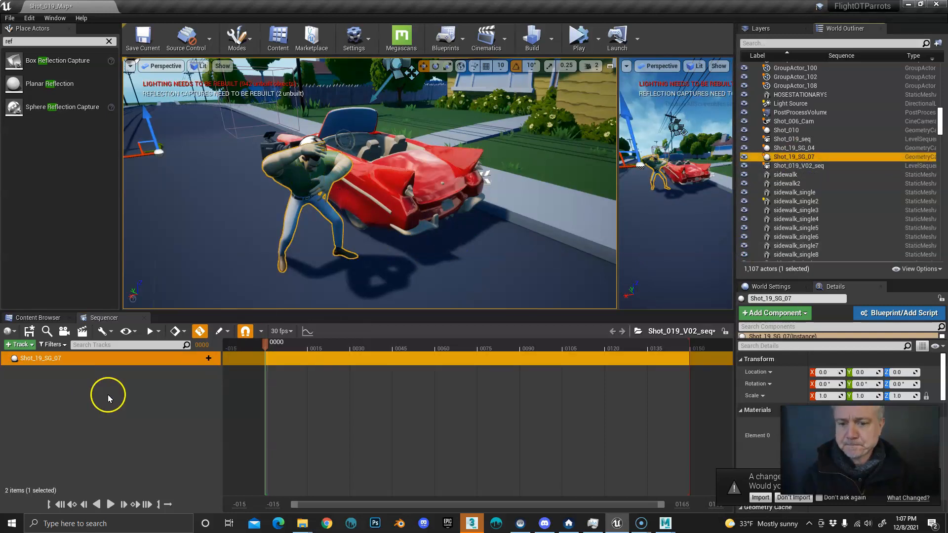
drag(268, 342, 268, 400)
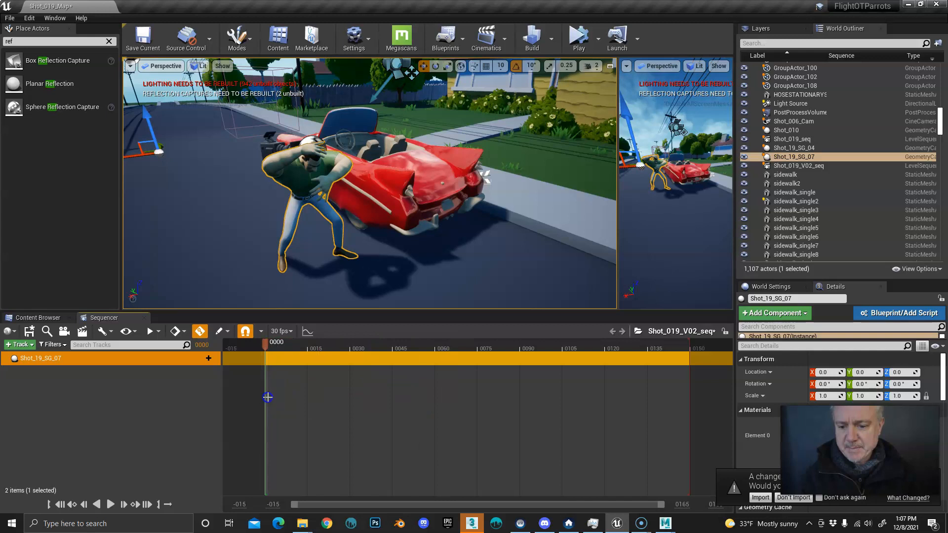
click(203, 358)
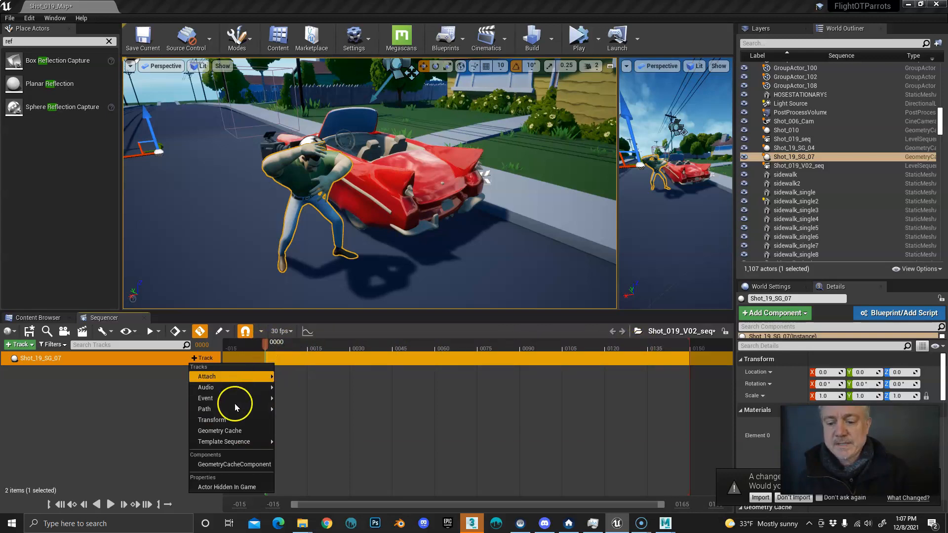
click(229, 431)
Scrub through the sequence to check the character's cached animation, and save the Shot_019_V02_seq sequence.
drag(274, 345, 480, 346)
mouse_move(425, 372)
mouse_down()
mouse_move(626, 372)
mouse_move(432, 371)
mouse_up()
click(477, 344)
drag(477, 346, 395, 356)
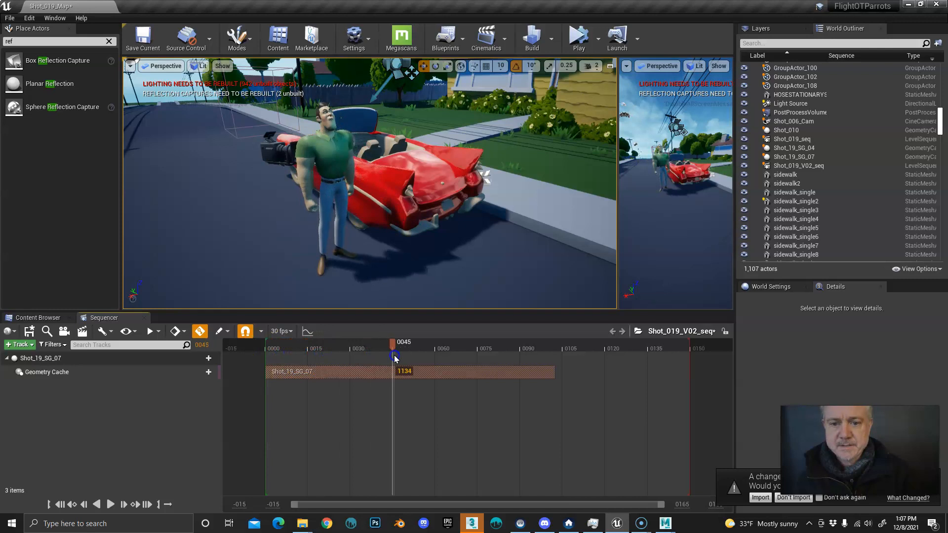
click(32, 336)
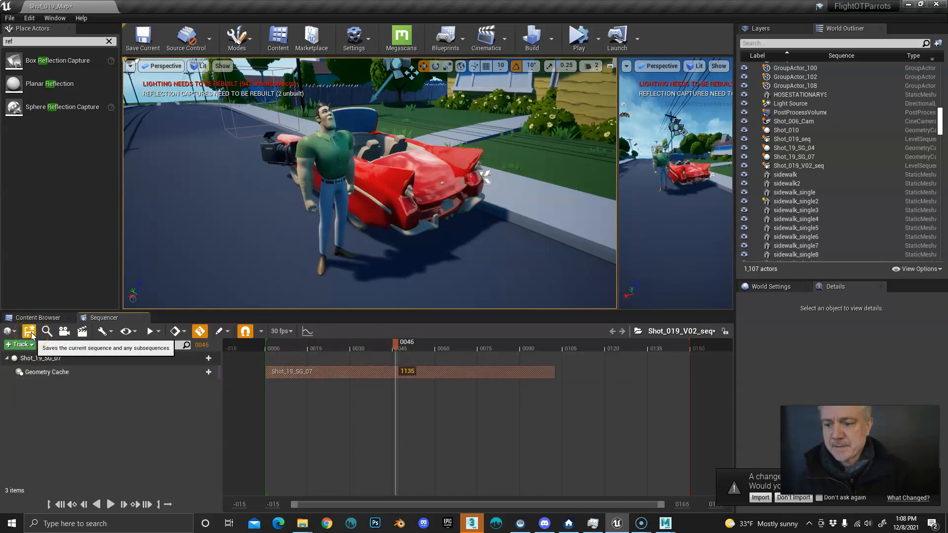
click(139, 438)
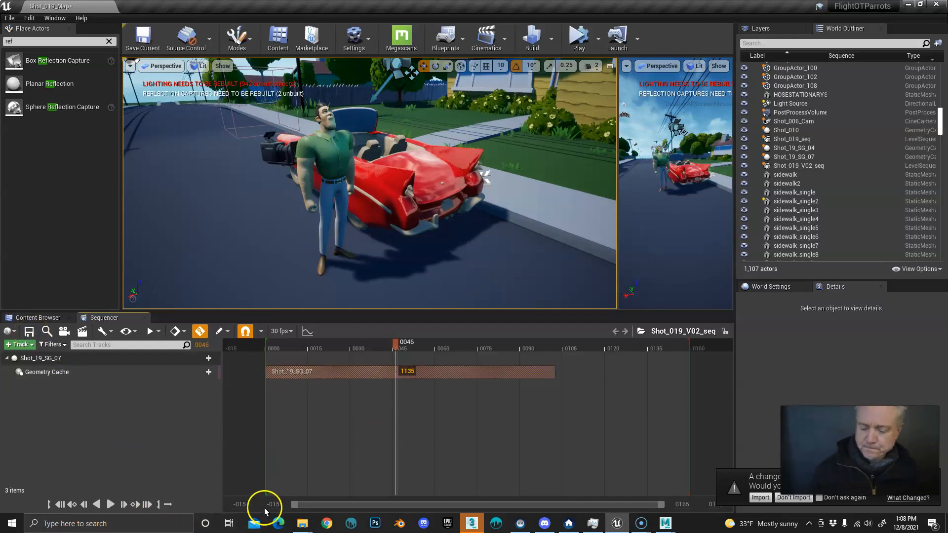
click(636, 524)
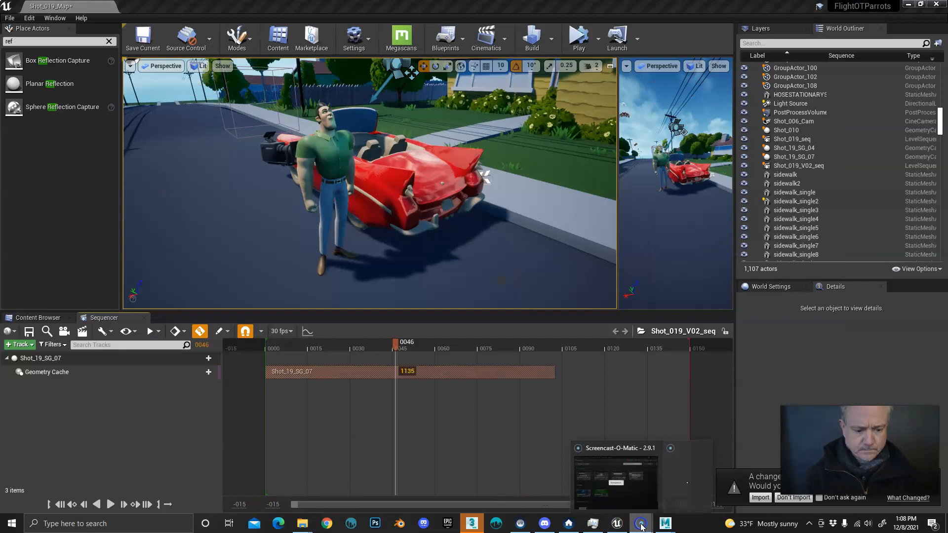
click(635, 504)
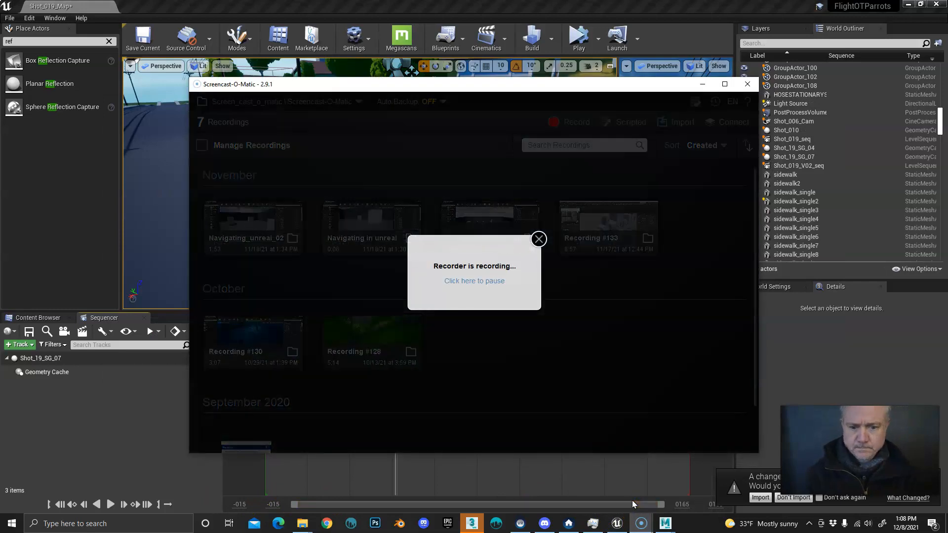